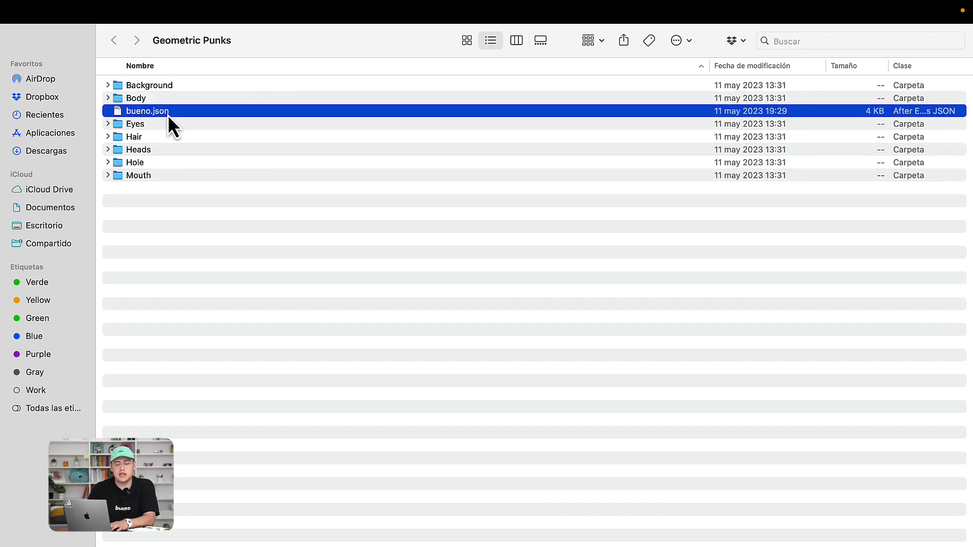
# - Switch to Figma and look through the Geometric Punks components, from the character down to the row of body shapes
pyautogui.click(195, 259)
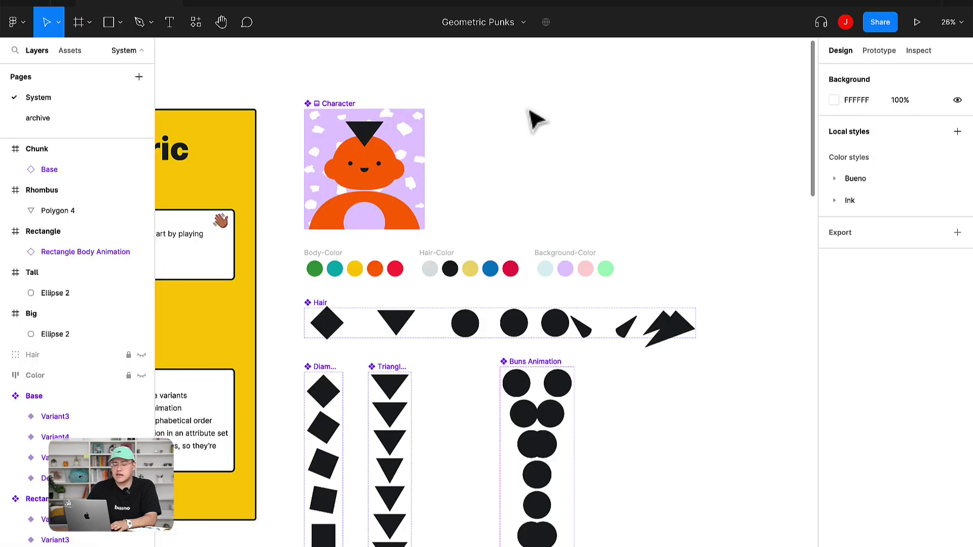
pyautogui.hscroll(2, 536, 119)
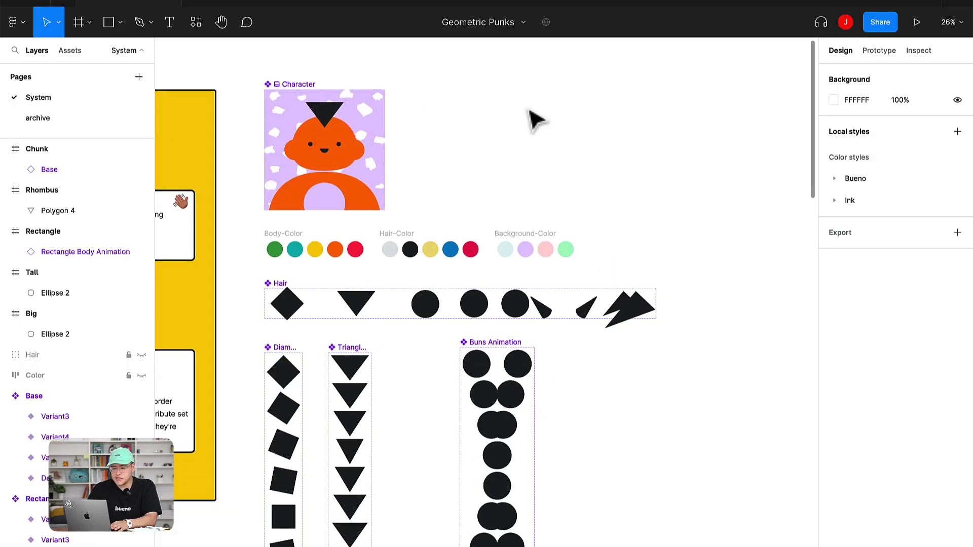
pyautogui.scroll(-10, 647, 387)
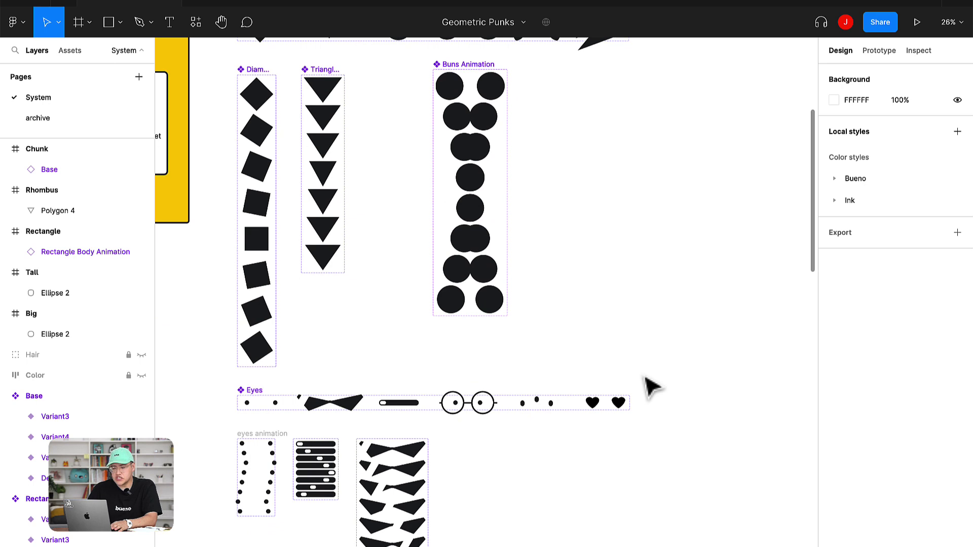
pyautogui.scroll(-13, 500, 330)
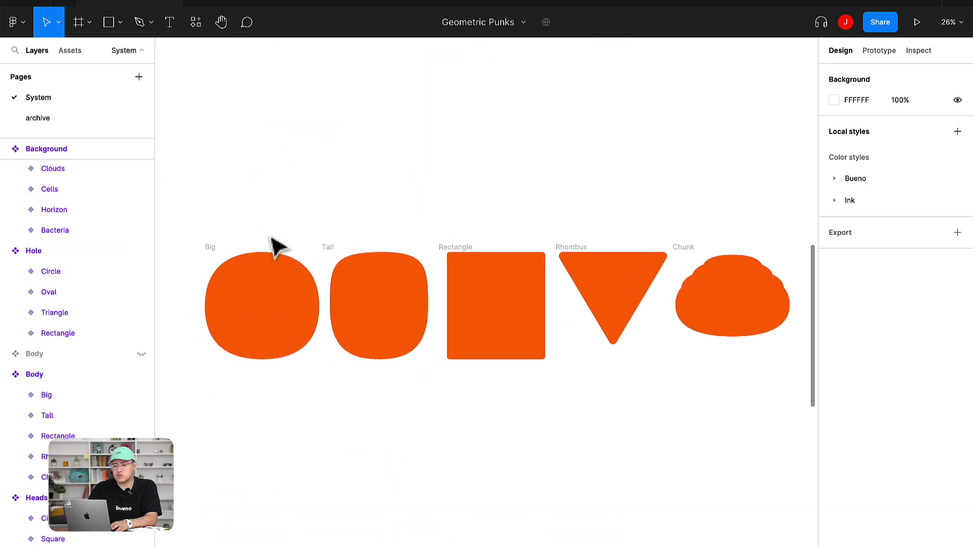
pyautogui.scroll(1, 408, 216)
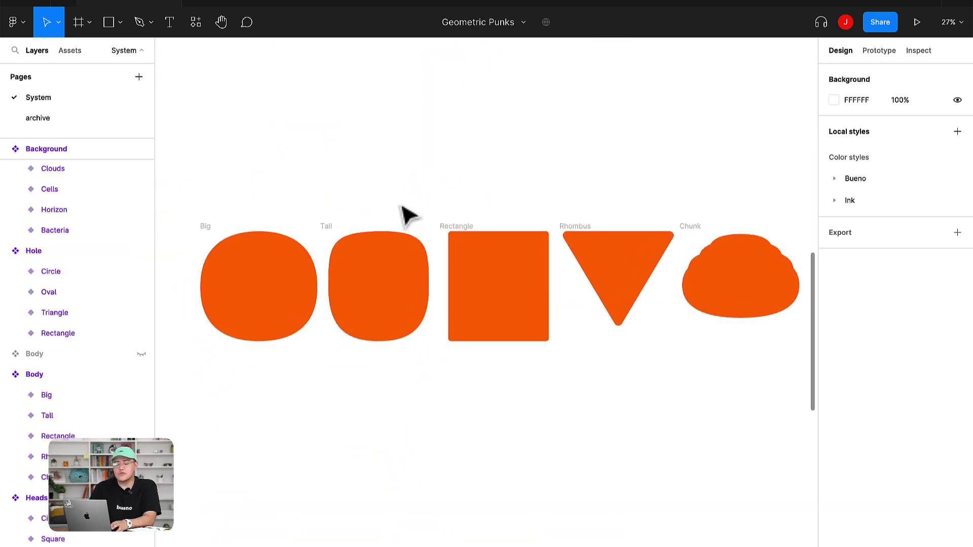
pyautogui.hscroll(1, 407, 215)
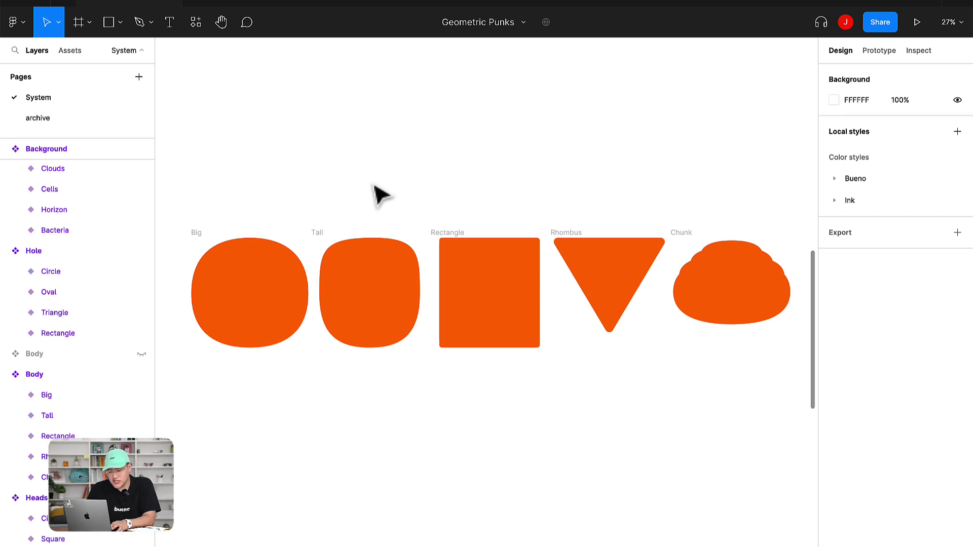
# - Move the Big body shape below the row as a component and add a variant property to it
pyautogui.scroll(-1, 199, 217)
pyautogui.moveTo(198, 215); pyautogui.dragTo(226, 383)
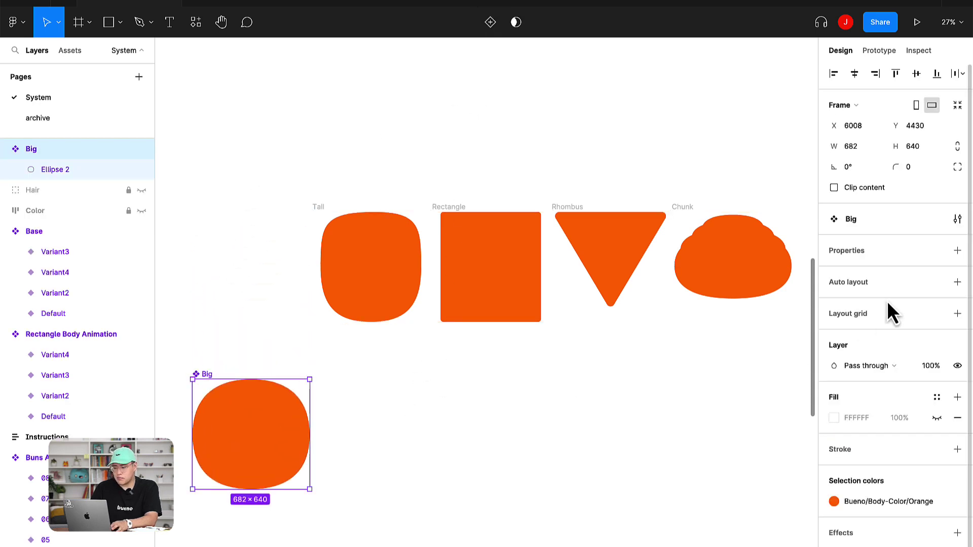
pyautogui.click(957, 251)
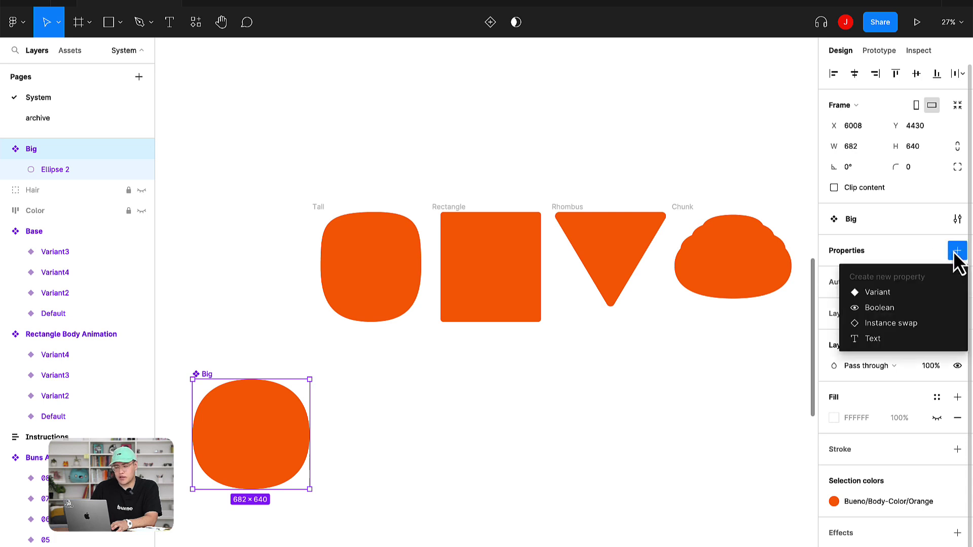
pyautogui.click(896, 294)
pyautogui.hscroll(2, 311, 390)
pyautogui.click(232, 351)
pyautogui.click(227, 358)
pyautogui.hscroll(1, 536, 413)
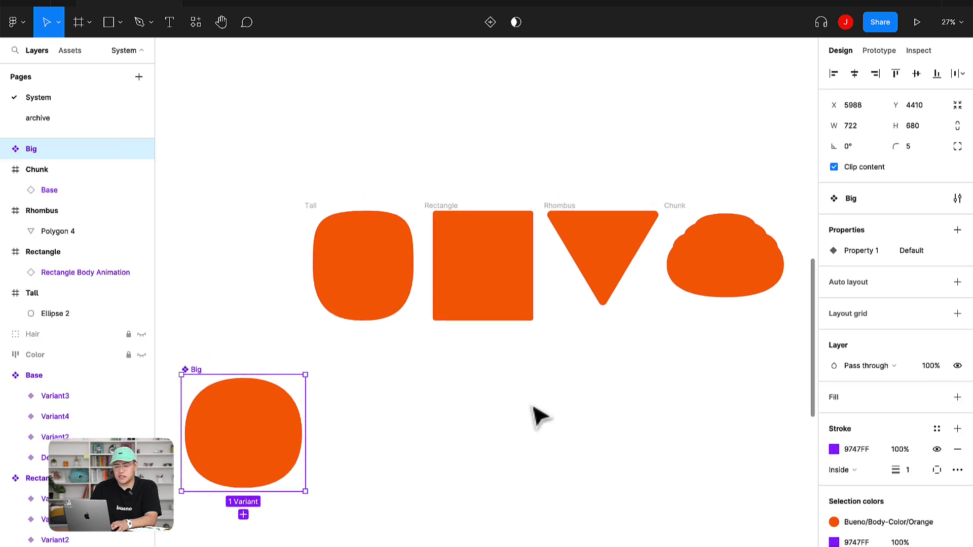
pyautogui.click(310, 206)
pyautogui.keyDown('shift'); pyautogui.click(441, 207); pyautogui.keyUp('shift')
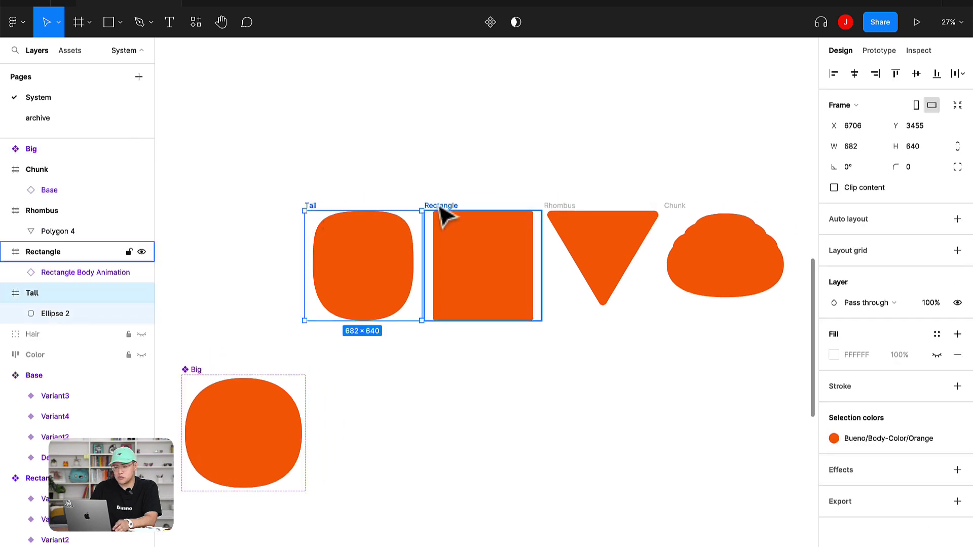
pyautogui.keyDown('shift'); pyautogui.click(559, 206); pyautogui.keyUp('shift')
pyautogui.click(534, 184)
# - Turn the Tall, Rectangle, Rhombus and Chunk frames into individual components
pyautogui.click(313, 206)
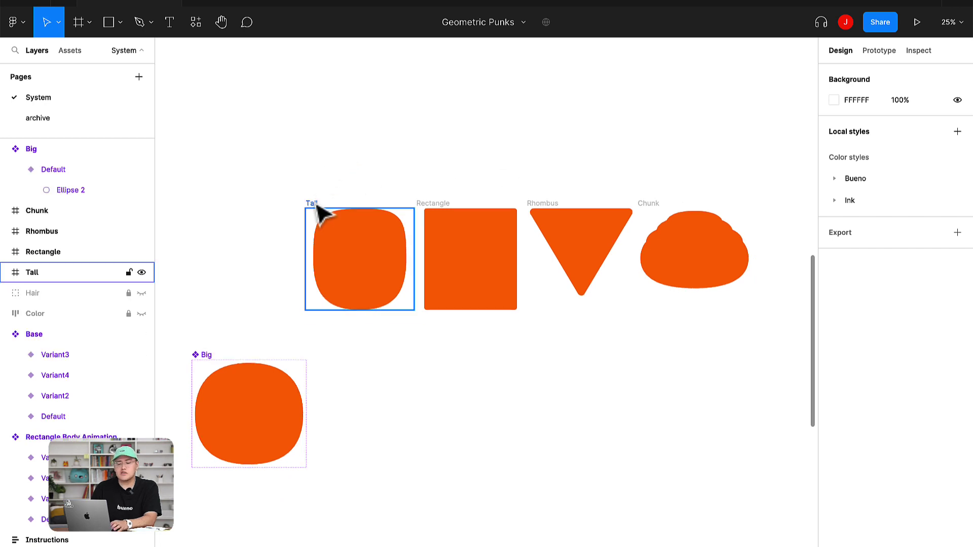
pyautogui.click(311, 205)
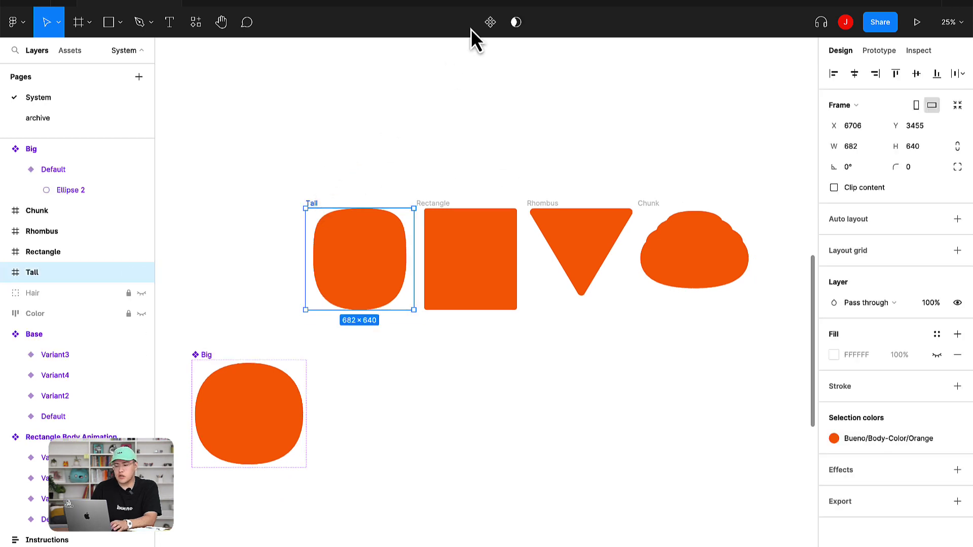
pyautogui.click(490, 22)
pyautogui.click(447, 204)
pyautogui.click(490, 21)
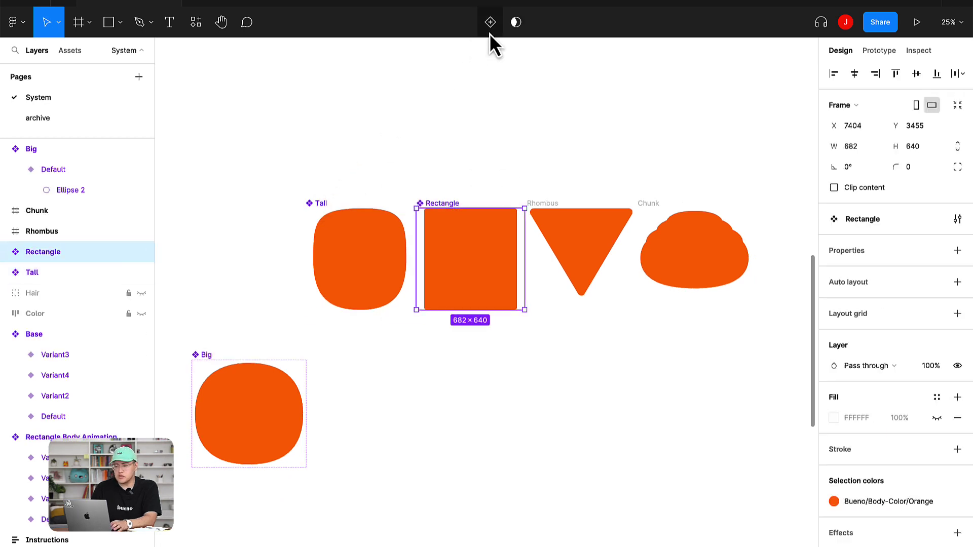
pyautogui.click(546, 203)
pyautogui.click(490, 22)
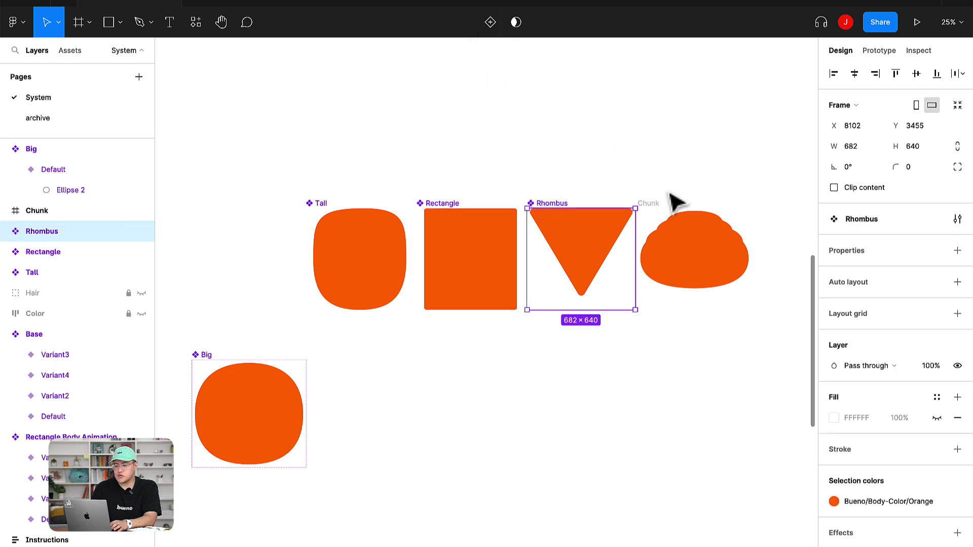
pyautogui.click(650, 204)
pyautogui.click(474, 22)
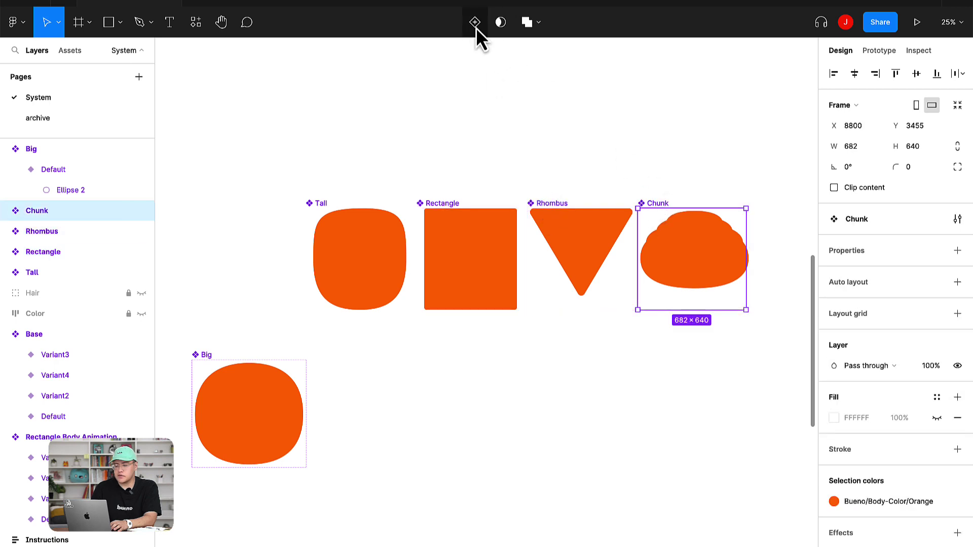
# - Cut the Tall, Rectangle, Rhombus and Chunk components and paste them into the Big component set as variants
pyautogui.click(354, 175)
pyautogui.scroll(-1, 319, 183)
pyautogui.moveTo(292, 175); pyautogui.dragTo(767, 335)
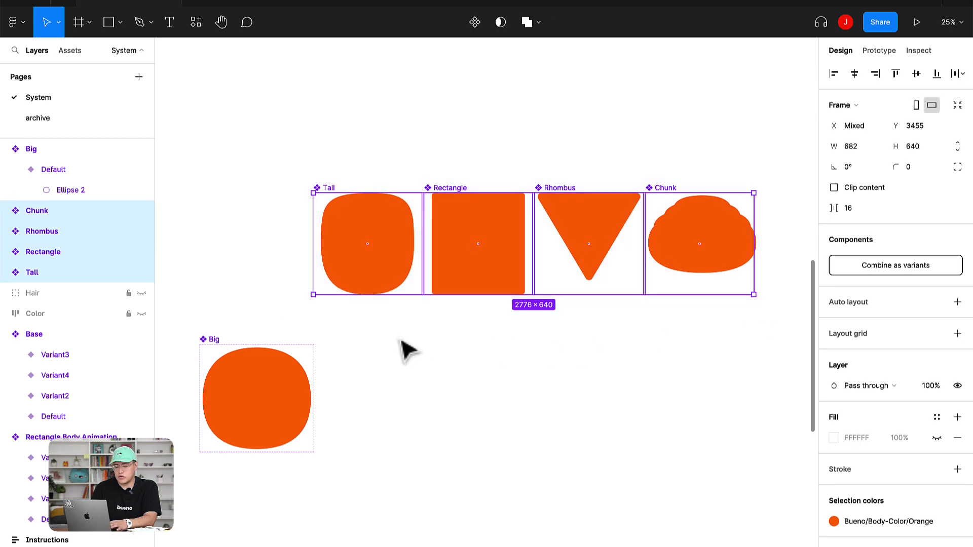
pyautogui.press('Delete')
pyautogui.click(211, 344)
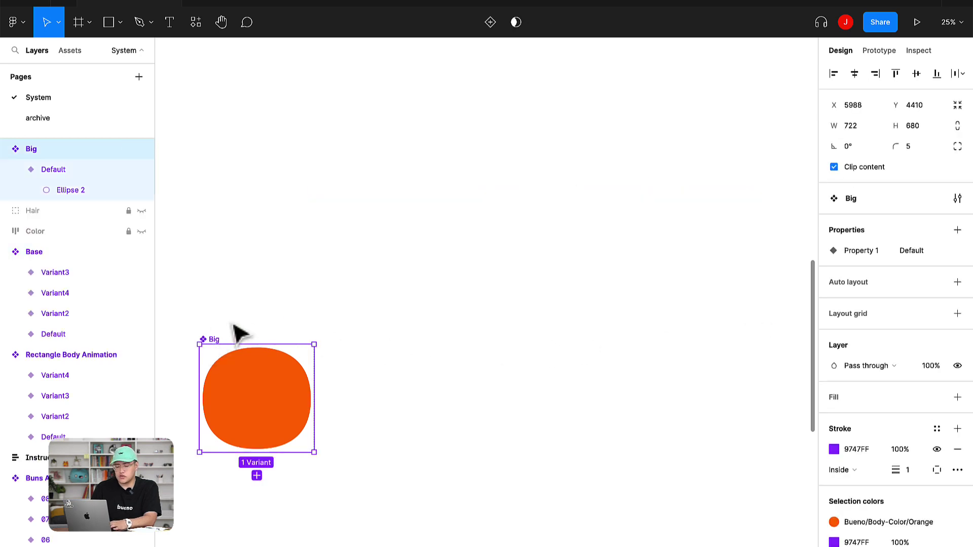
pyautogui.hotkey('ctrl', 'v')
pyautogui.click(256, 289)
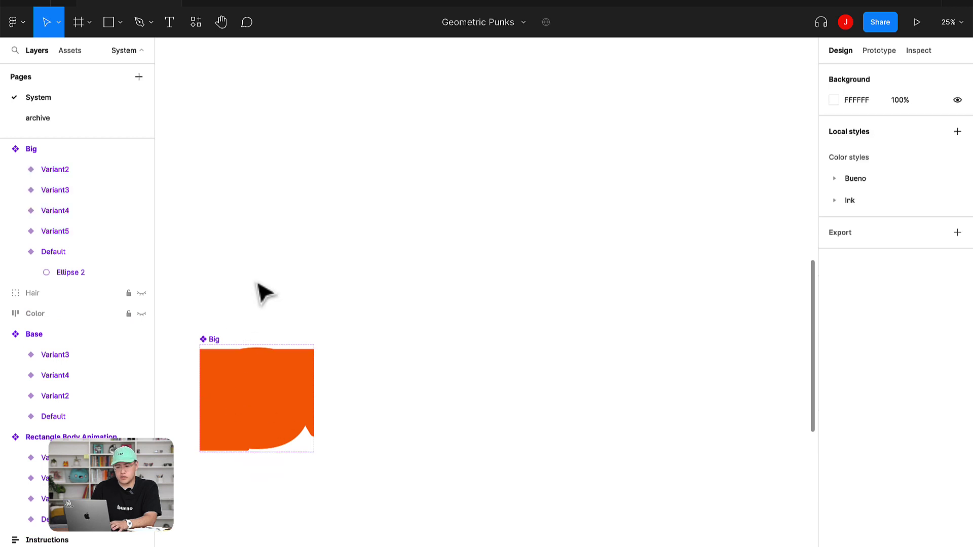
# - Rename the Big component set to Body
pyautogui.hscroll(-2, 276, 295)
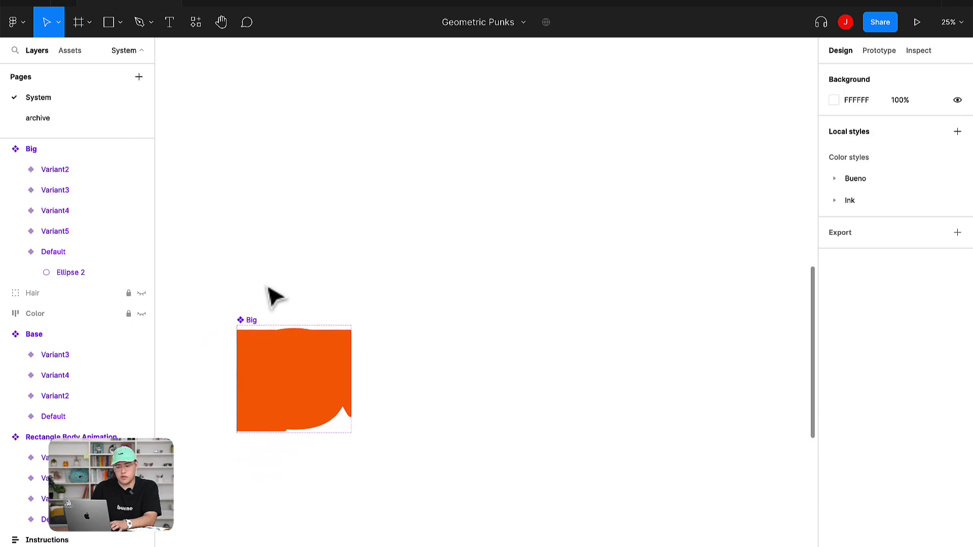
pyautogui.click(258, 332)
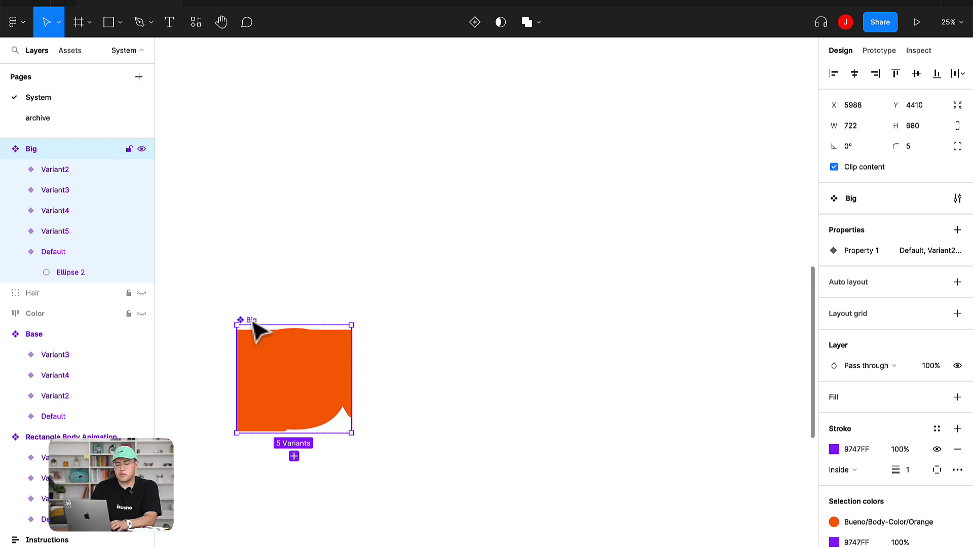
pyautogui.doubleClick(38, 150)
pyautogui.write('Body')
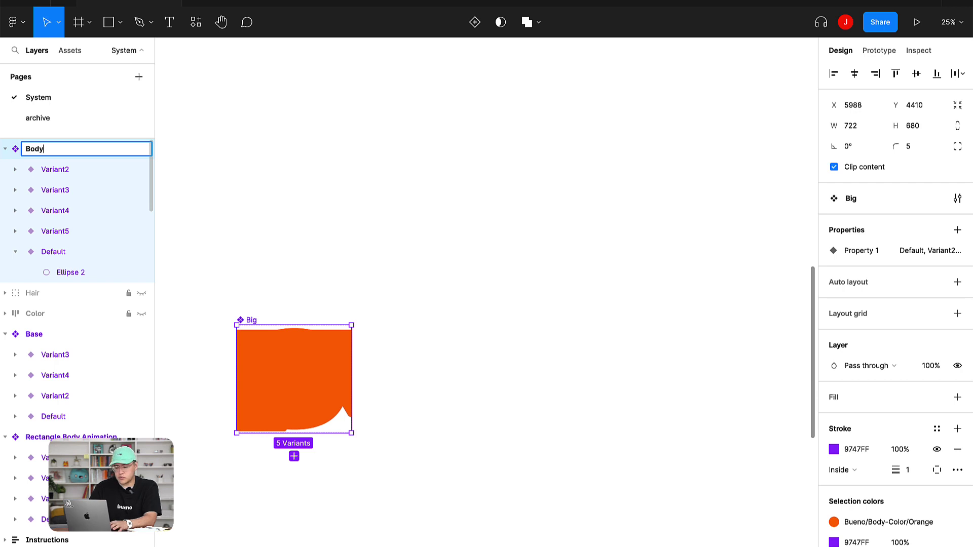
pyautogui.press('Return')
# - Collapse the Default variant's layers and examine where the pasted variants lie in the Body component set
pyautogui.click(16, 251)
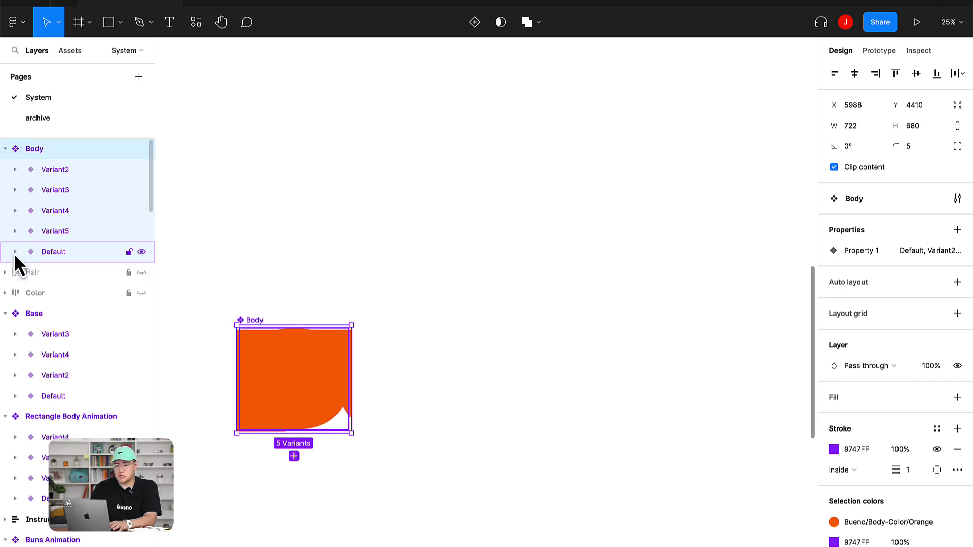
pyautogui.click(78, 165)
pyautogui.click(68, 195)
pyautogui.click(68, 210)
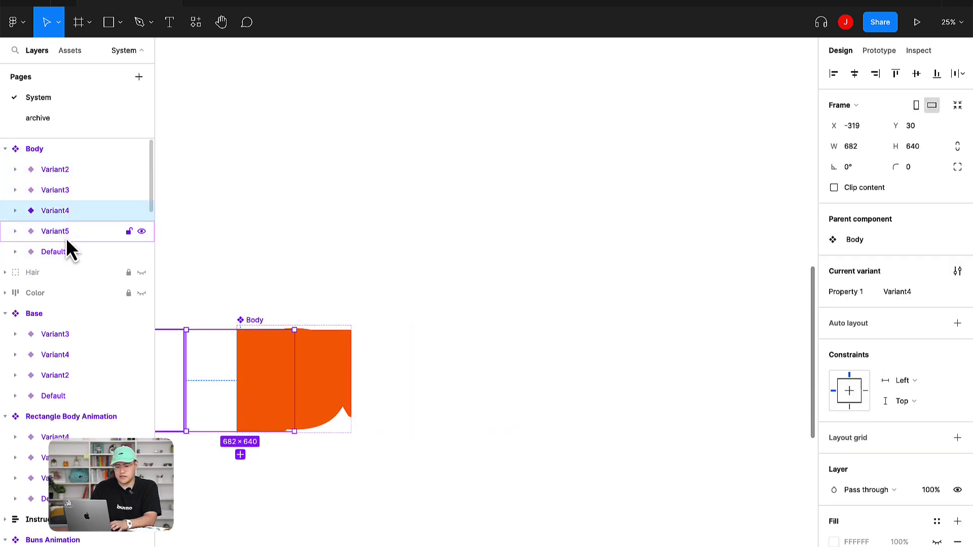
pyautogui.click(65, 234)
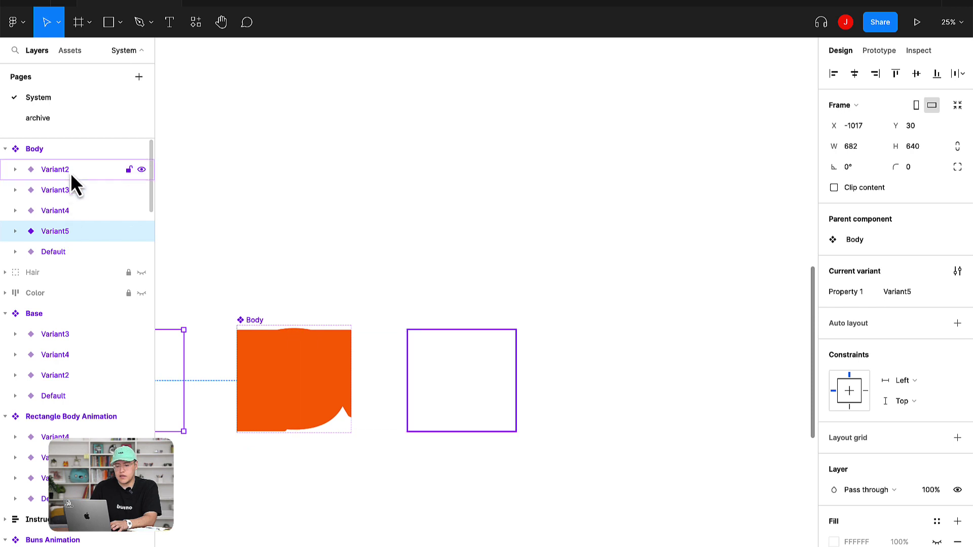
# - Apply auto layout to the Body component set so its variants sit side by side in a row
pyautogui.click(257, 321)
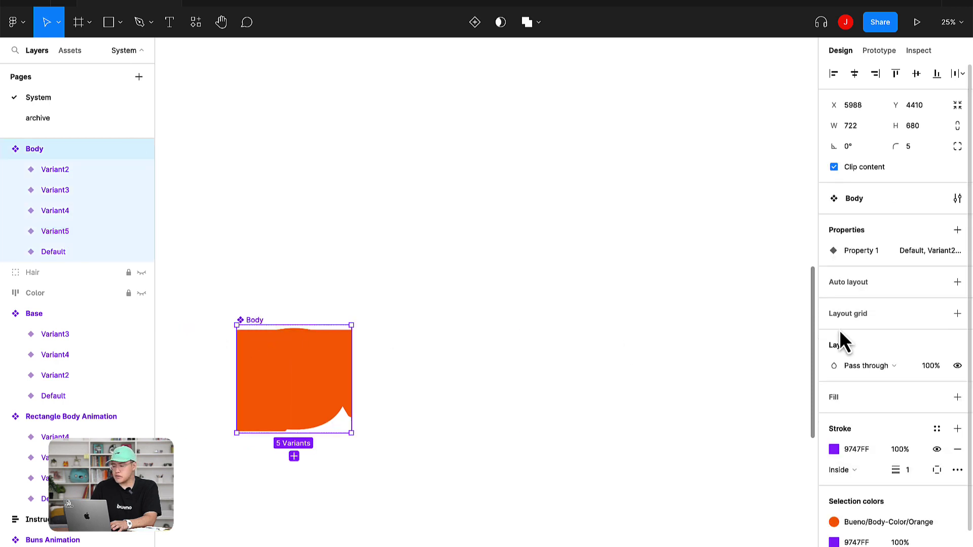
pyautogui.click(957, 282)
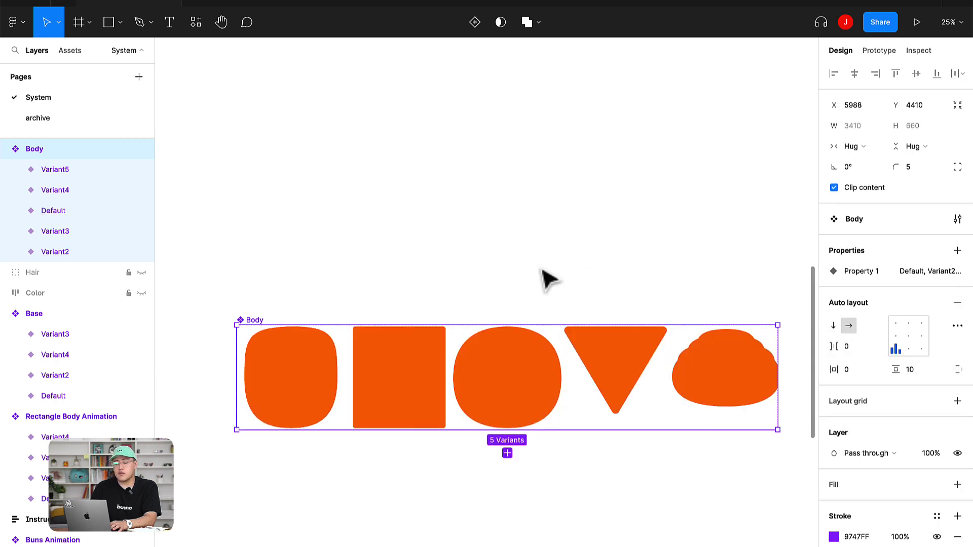
pyautogui.hscroll(2, 548, 278)
pyautogui.scroll(-2, 549, 279)
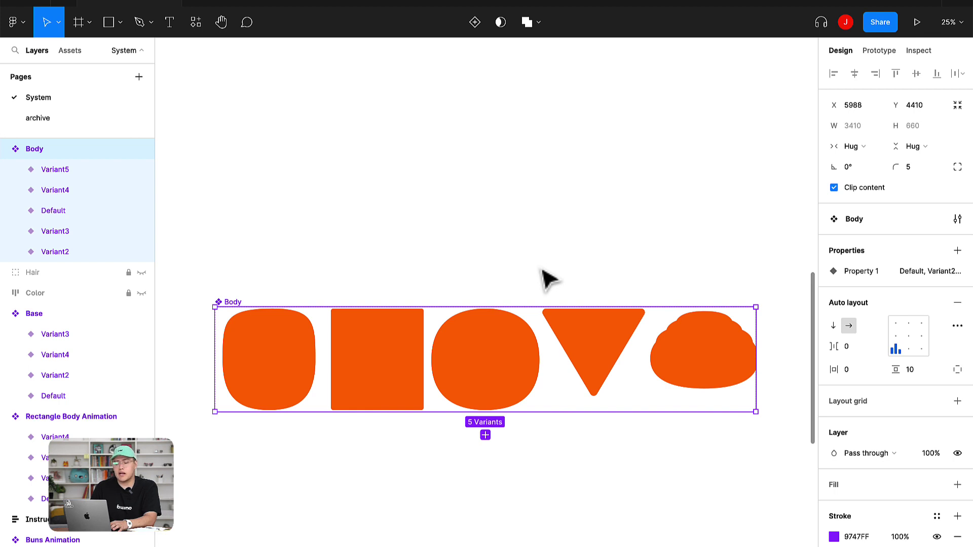
pyautogui.hscroll(-2, 358, 283)
pyautogui.scroll(-2, 359, 282)
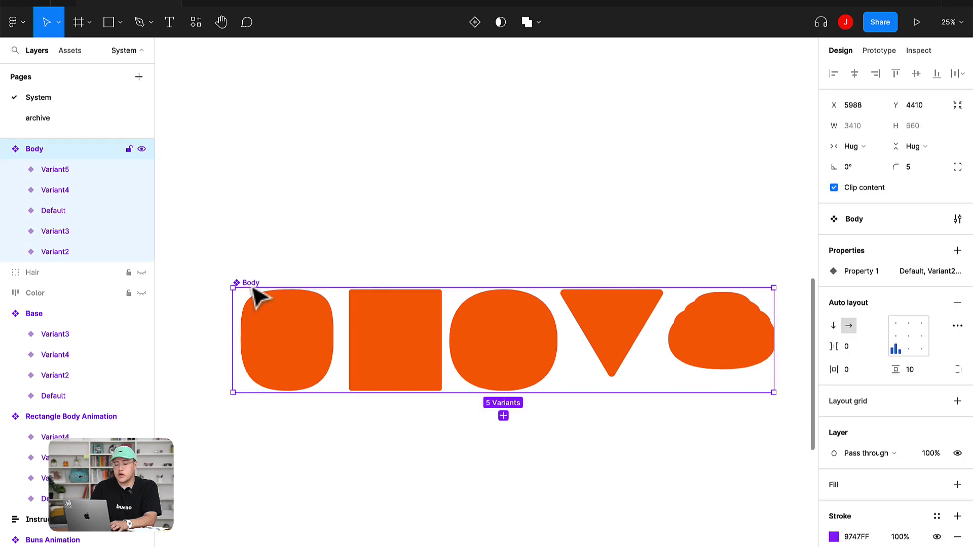
# - Check the property value assigned to each of the five shapes in the Body component set
pyautogui.click(293, 340)
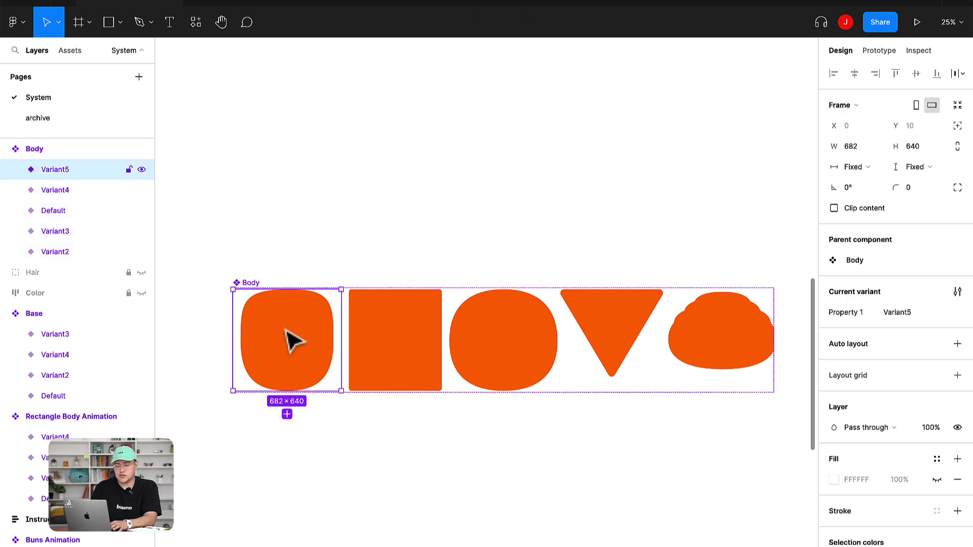
pyautogui.click(406, 341)
pyautogui.click(516, 340)
pyautogui.click(639, 335)
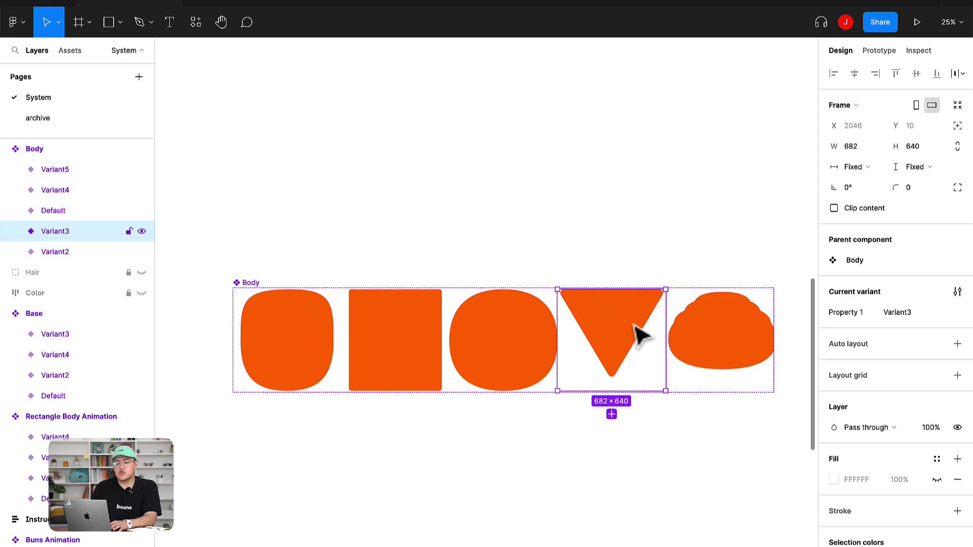
pyautogui.click(708, 341)
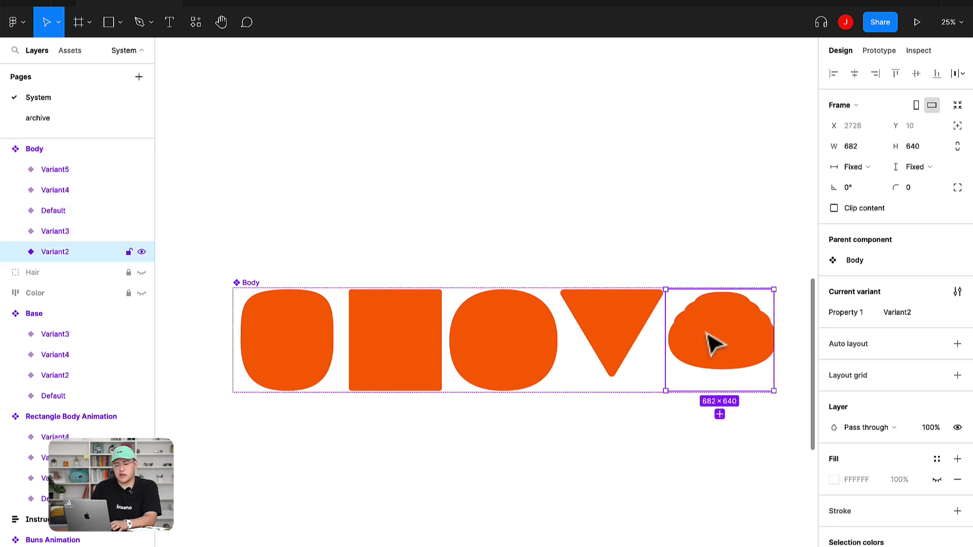
# - Set the Property 1 value of the first Body variant to Big and of the second to Tall
pyautogui.click(285, 335)
pyautogui.click(901, 314)
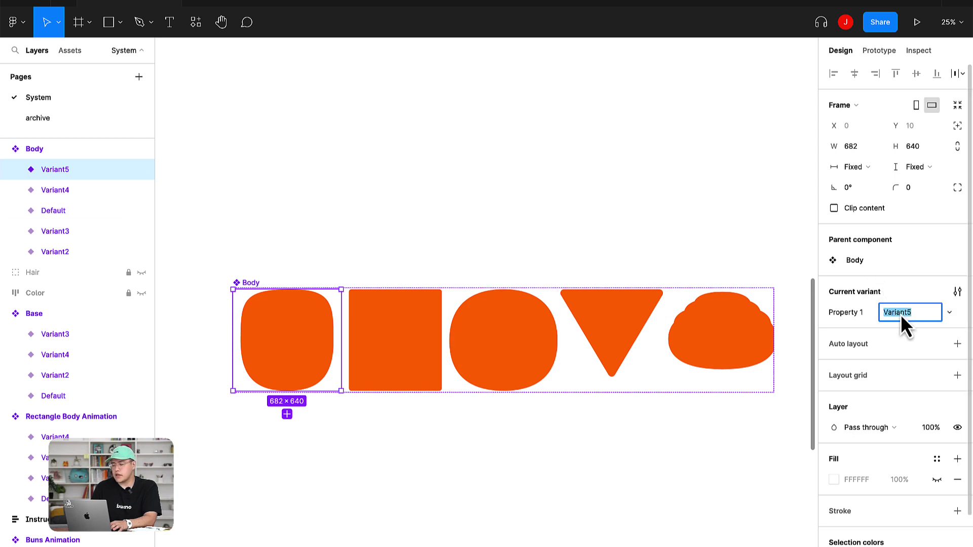
pyautogui.write('Big')
pyautogui.press('Return')
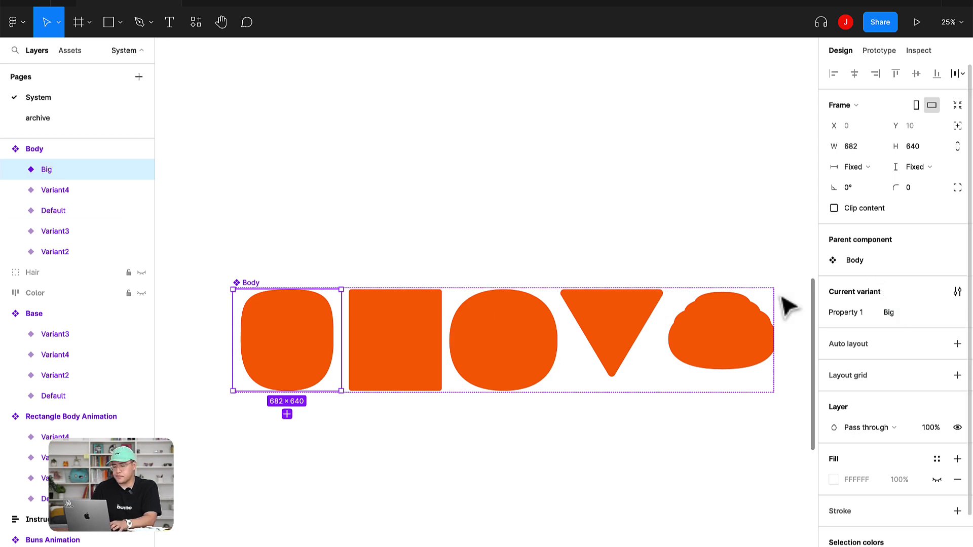
pyautogui.click(391, 341)
pyautogui.click(900, 314)
pyautogui.write('Tall')
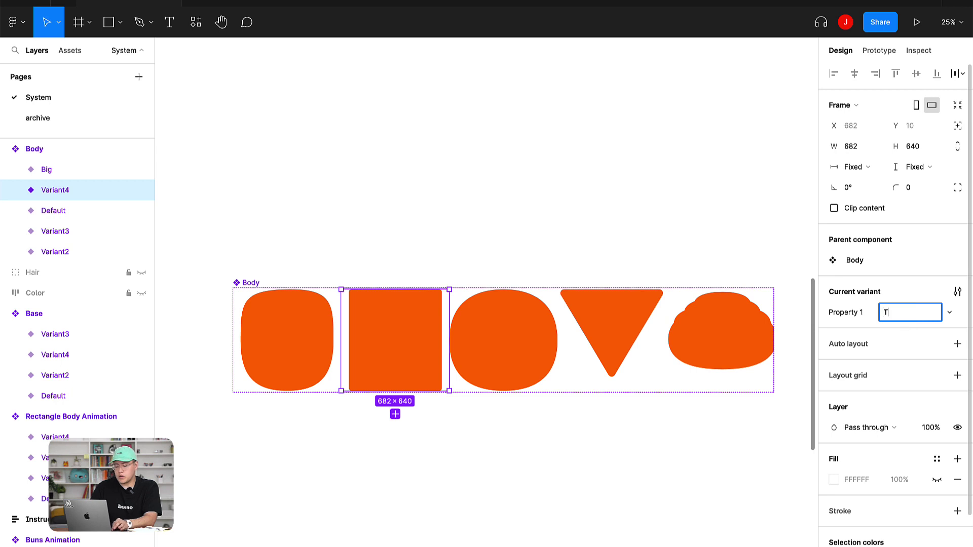
pyautogui.click(293, 283)
pyautogui.hscroll(1, 381, 274)
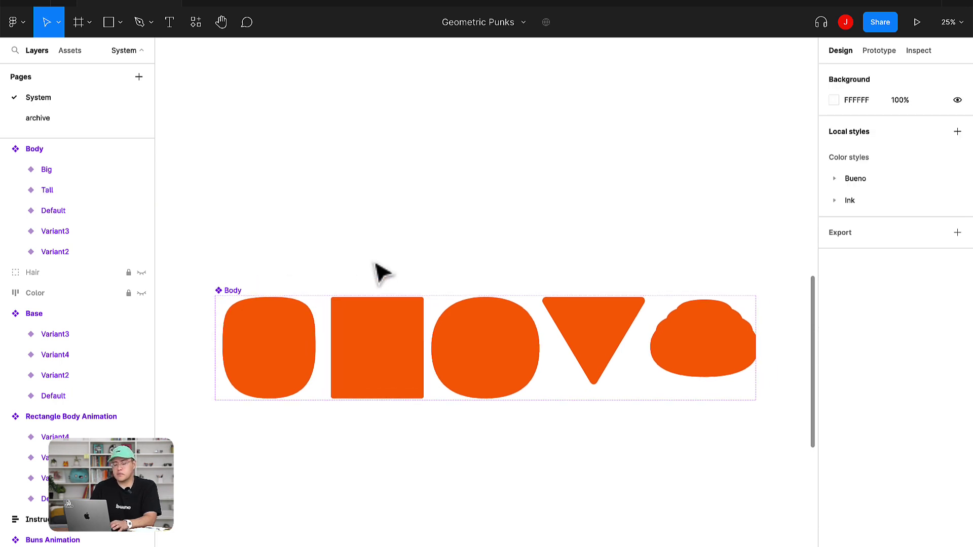
# - Review the Body component set with its five variants and its Property 1 values
pyautogui.scroll(-1, 381, 273)
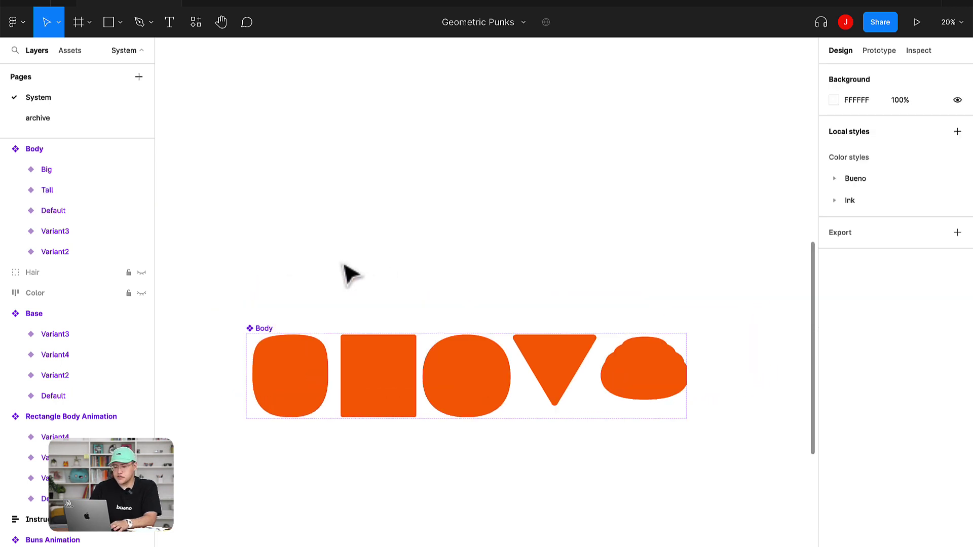
pyautogui.click(272, 329)
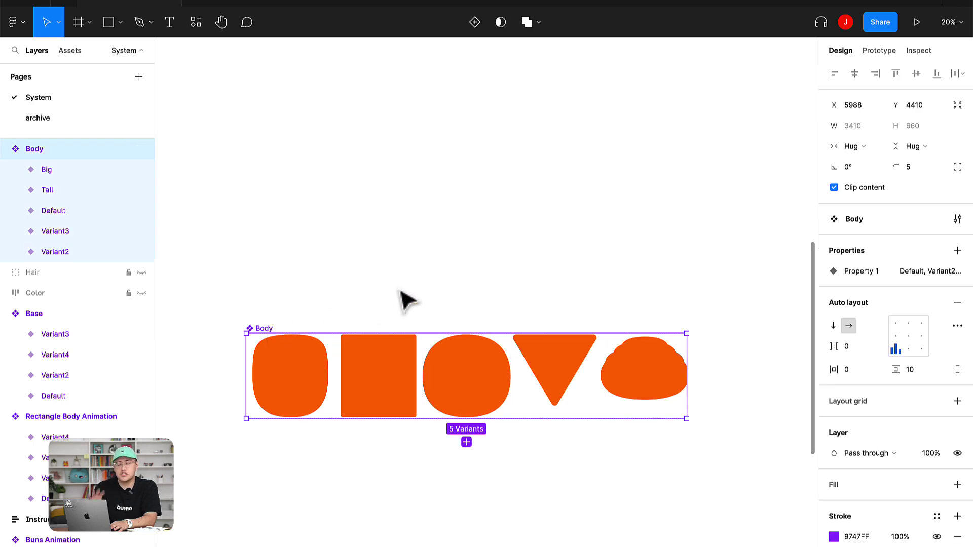
pyautogui.click(322, 278)
pyautogui.scroll(1, 321, 278)
pyautogui.click(238, 324)
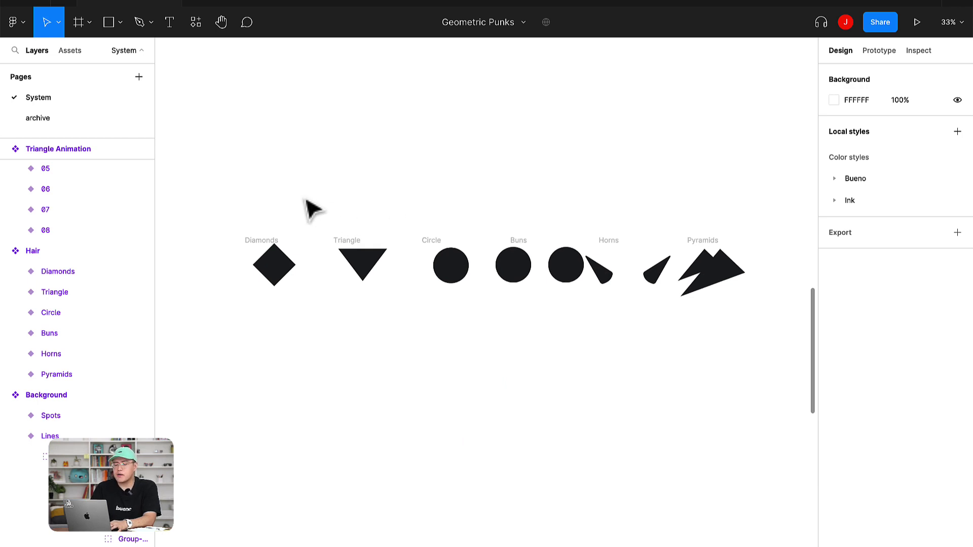
# - Move the Diamonds frame below the row of hair shapes, convert it to a component and add a variant property
pyautogui.click(263, 241)
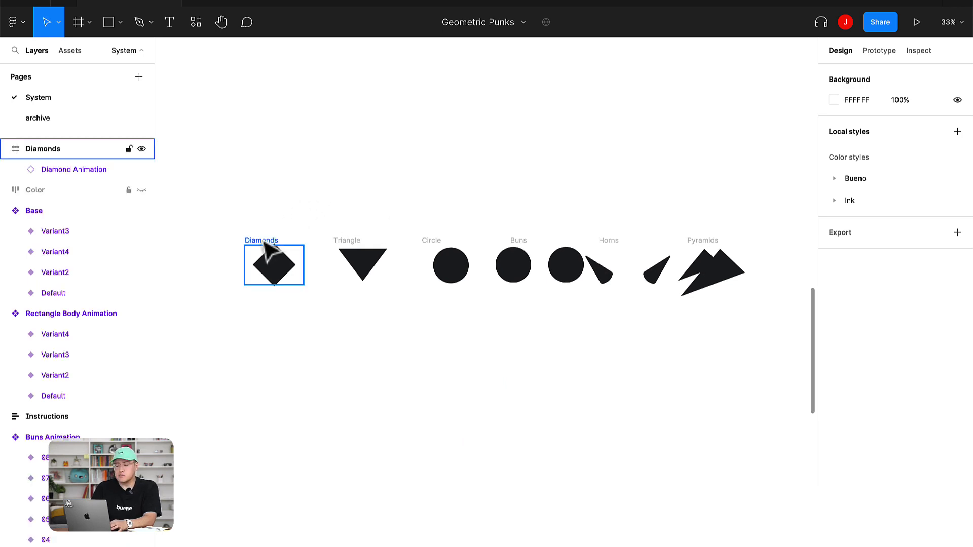
pyautogui.moveTo(264, 242); pyautogui.dragTo(264, 340)
pyautogui.click(492, 24)
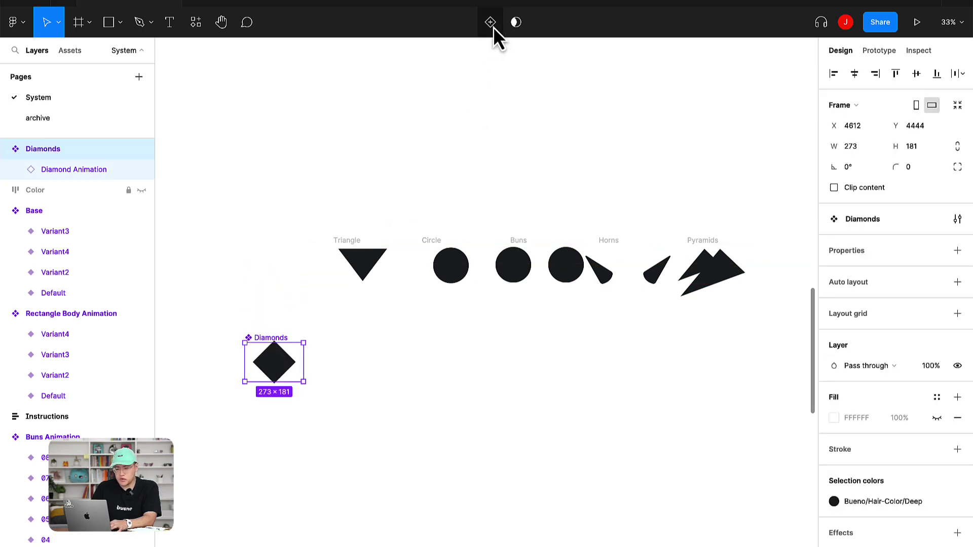
pyautogui.click(957, 250)
pyautogui.click(884, 296)
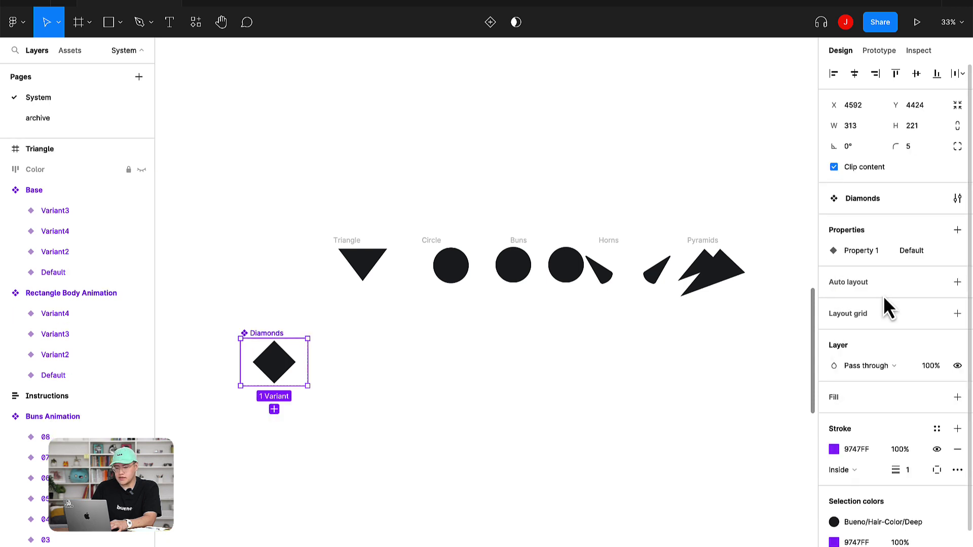
pyautogui.click(499, 387)
pyautogui.click(269, 347)
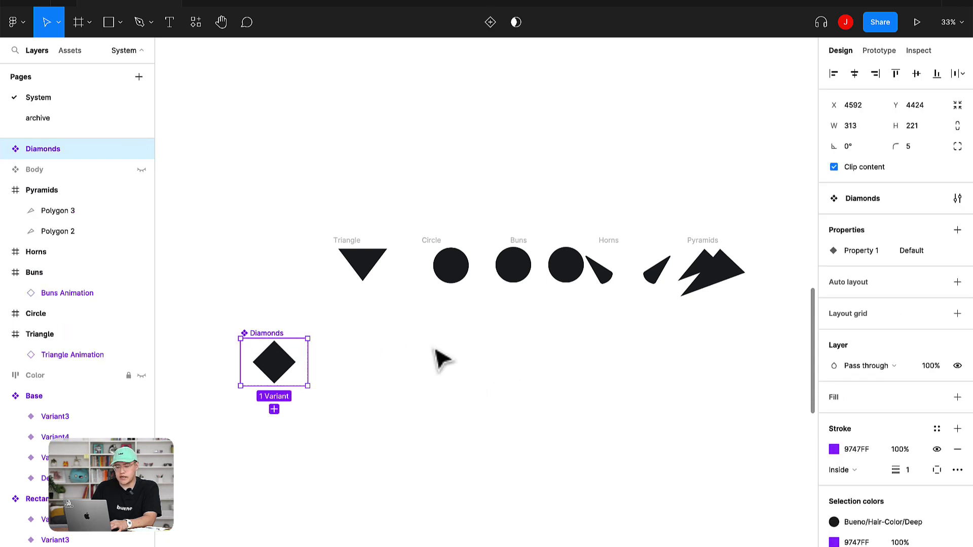
pyautogui.press('Escape')
# - Convert the Triangle, Circle, Buns, Horns and Pyramids frames into individual components
pyautogui.scroll(1, 341, 243)
pyautogui.click(340, 246)
pyautogui.click(490, 22)
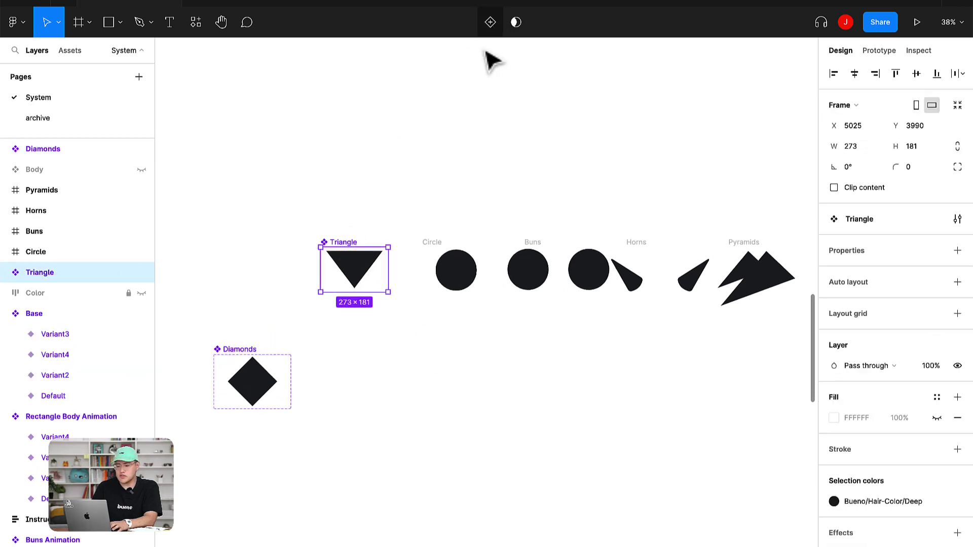
pyautogui.click(446, 256)
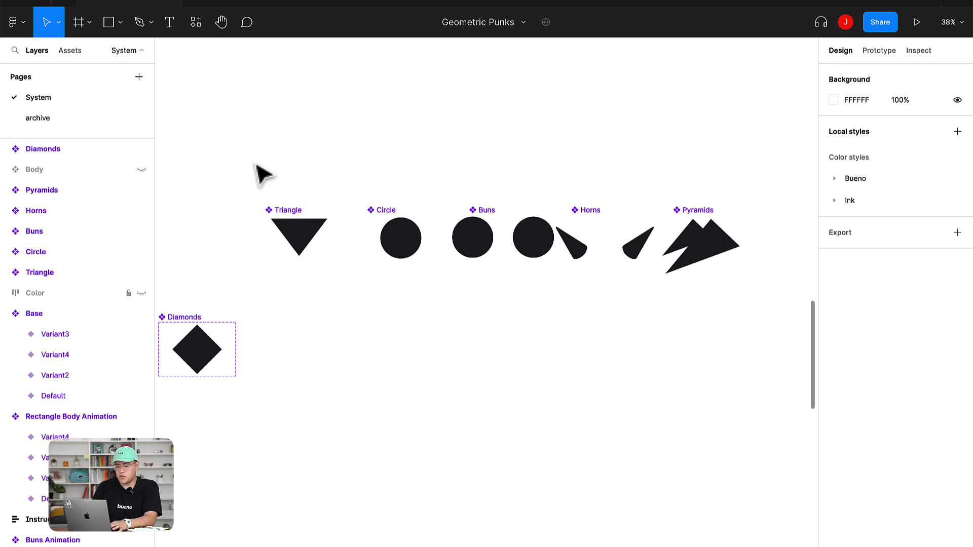
# - Cut the five other hair components and paste them into the Diamonds component set as variants
pyautogui.moveTo(257, 166); pyautogui.dragTo(789, 346)
pyautogui.press('Delete')
pyautogui.hscroll(-4, 502, 375)
pyautogui.scroll(-1, 501, 375)
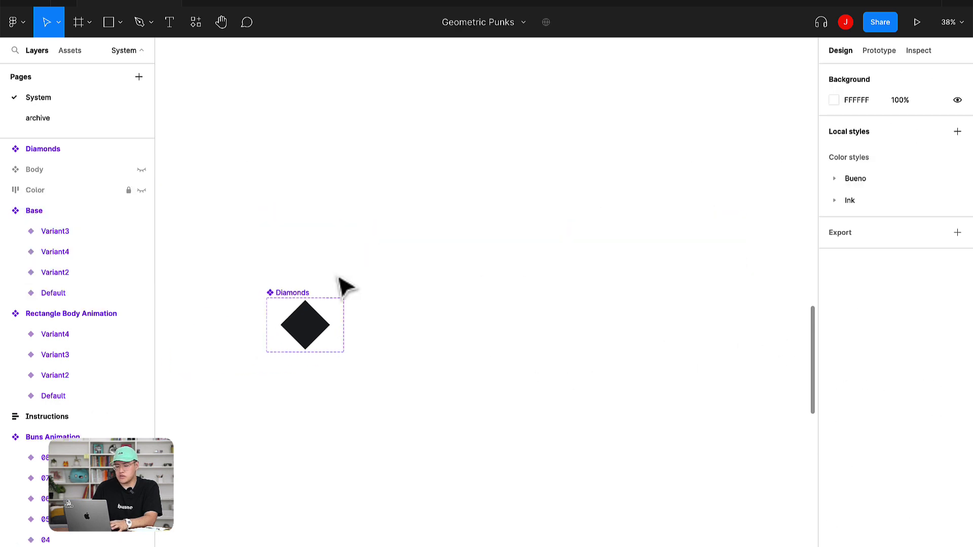
pyautogui.click(296, 307)
pyautogui.click(296, 307)
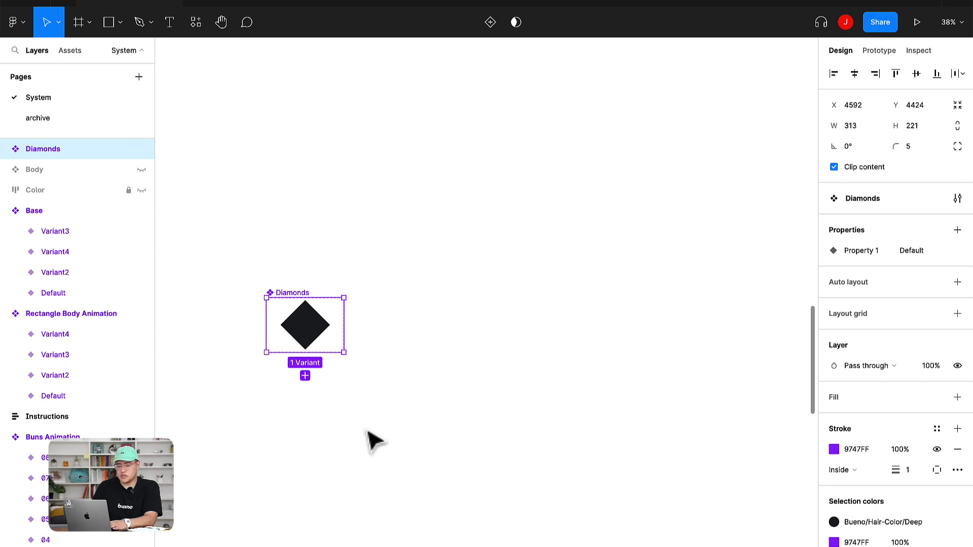
pyautogui.hotkey('ctrl', 'v')
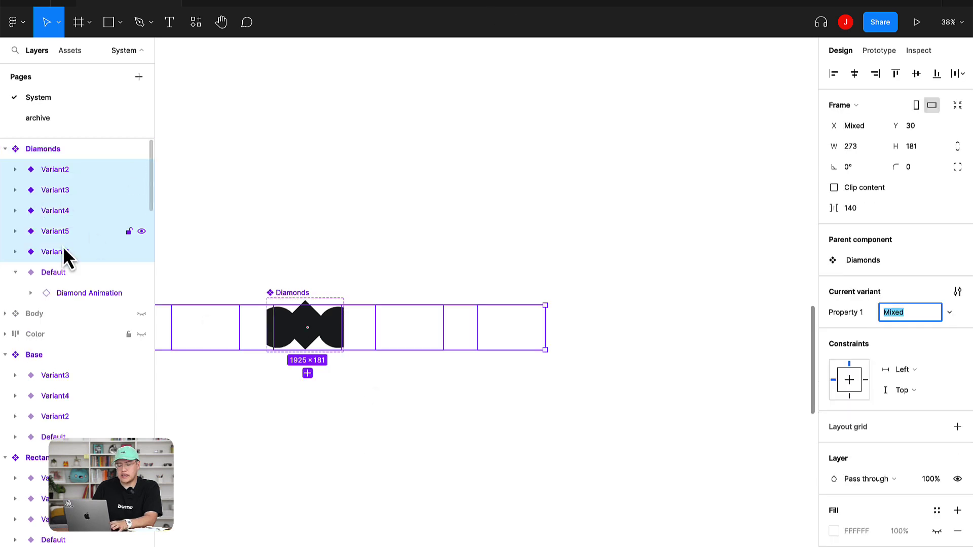
# - Collapse the Default variant's layers and apply horizontal auto layout to the Diamonds component set
pyautogui.click(15, 272)
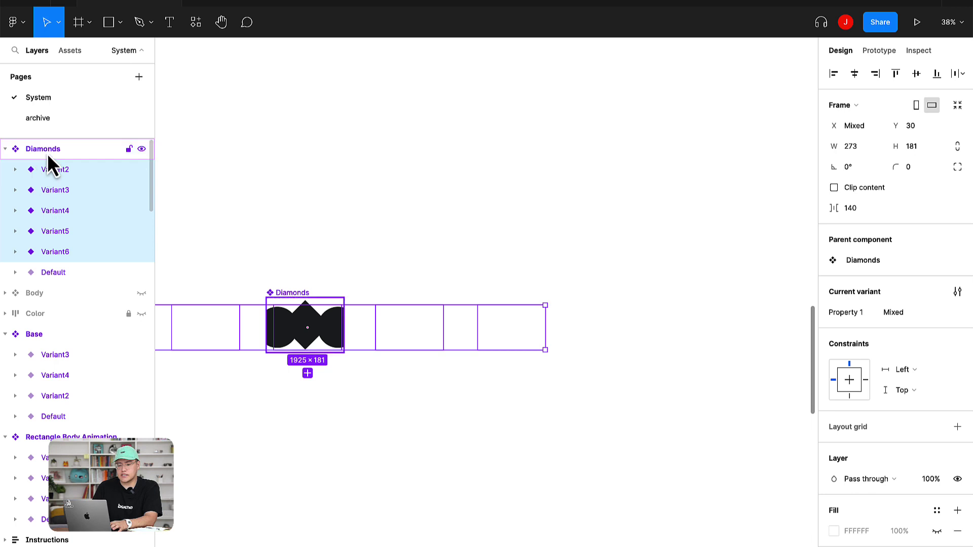
pyautogui.click(81, 153)
pyautogui.click(957, 282)
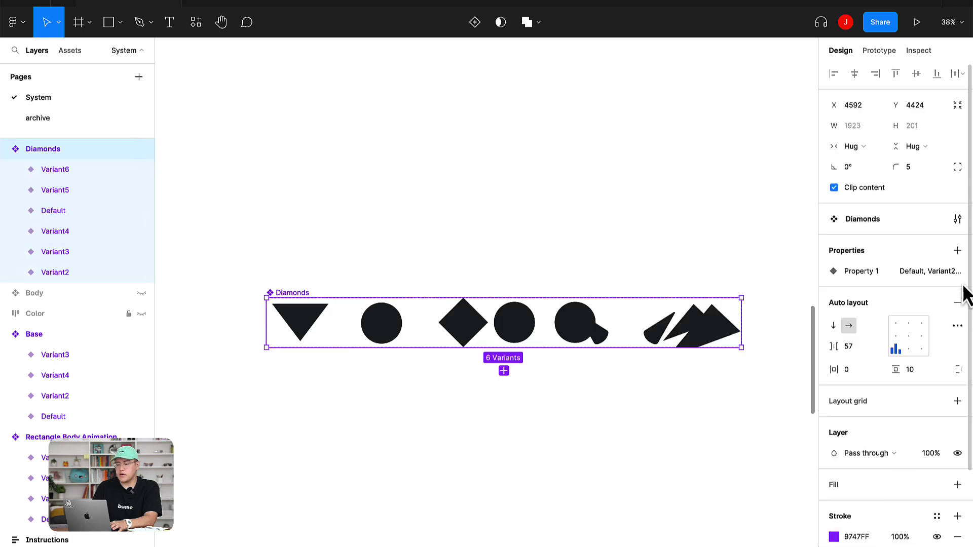
pyautogui.click(485, 245)
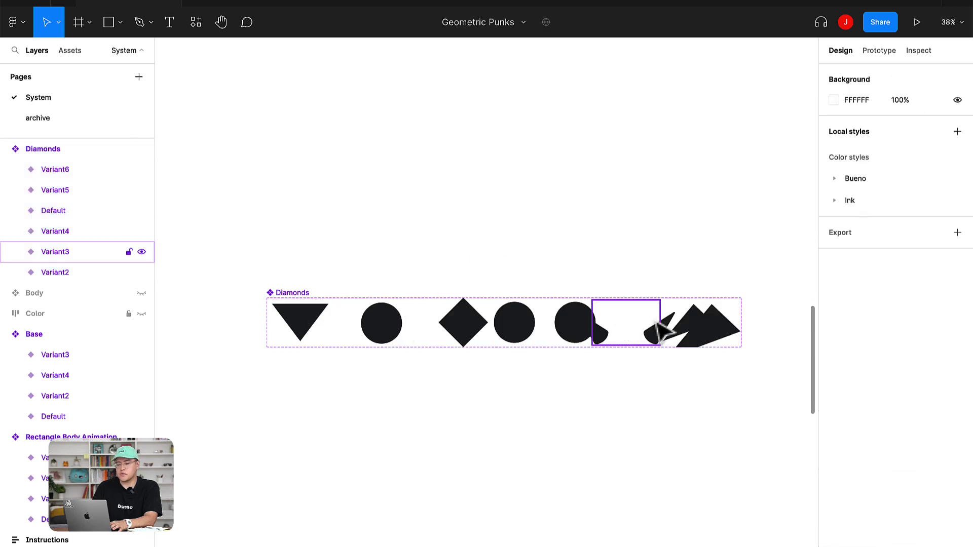
# - Clear the Property 1 value of the triangle variant in the Diamonds component set
pyautogui.click(75, 177)
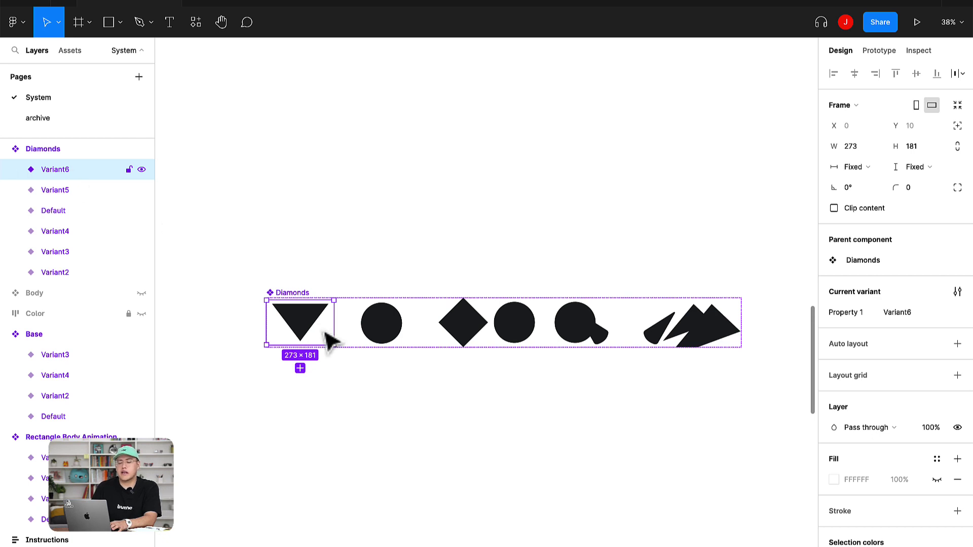
pyautogui.click(880, 315)
pyautogui.press('BackSpace')
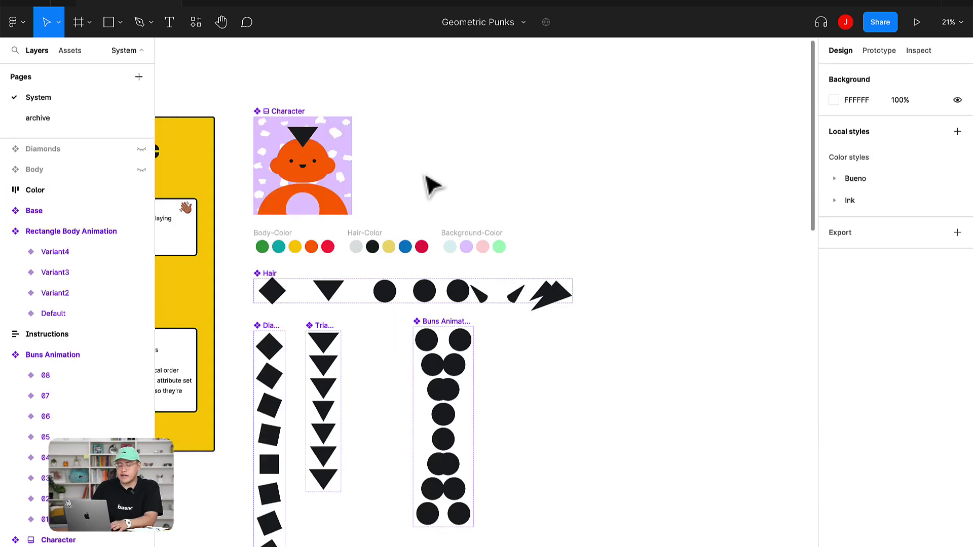
# - Examine the Character component and the Body-Color, Hair-Color and Background-Color swatch frames
pyautogui.scroll(3, 432, 185)
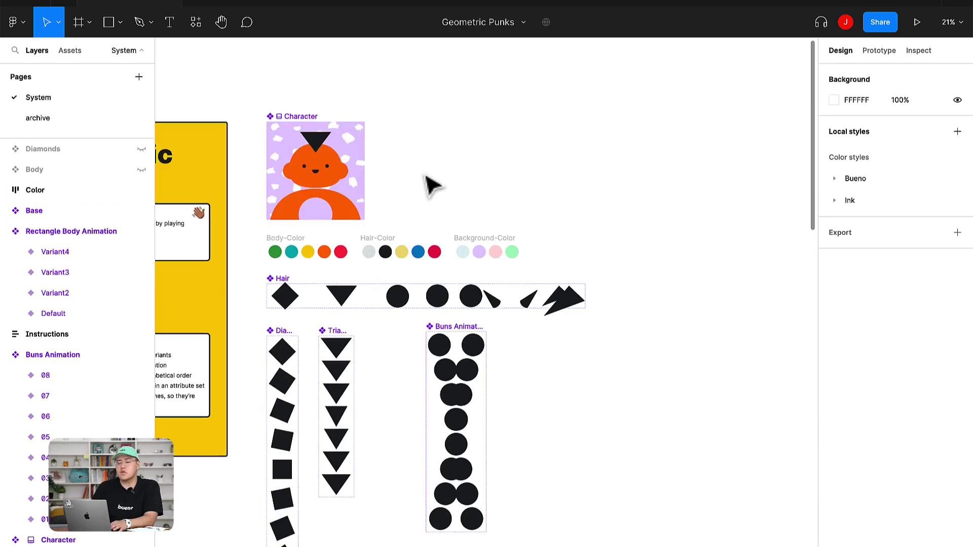
pyautogui.scroll(-3, 619, 446)
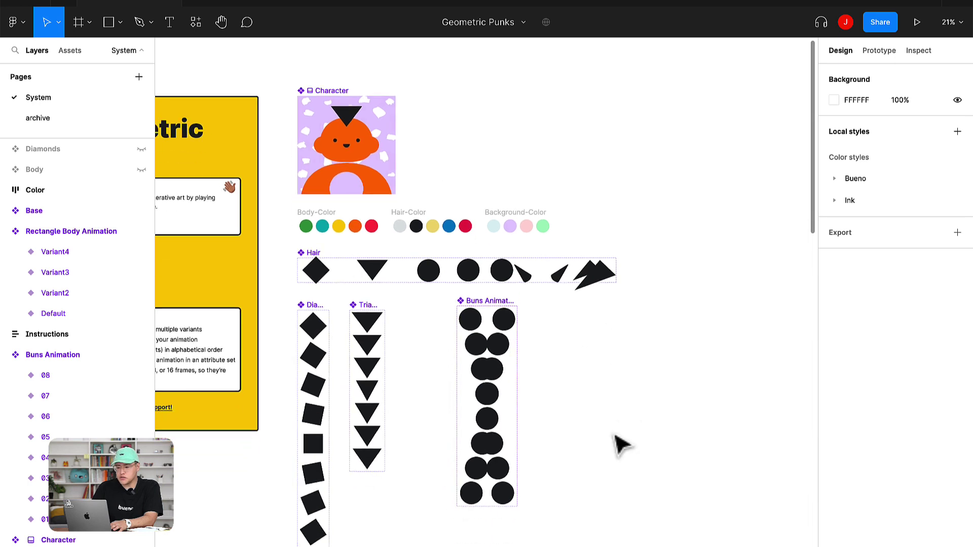
pyautogui.scroll(5, 355, 174)
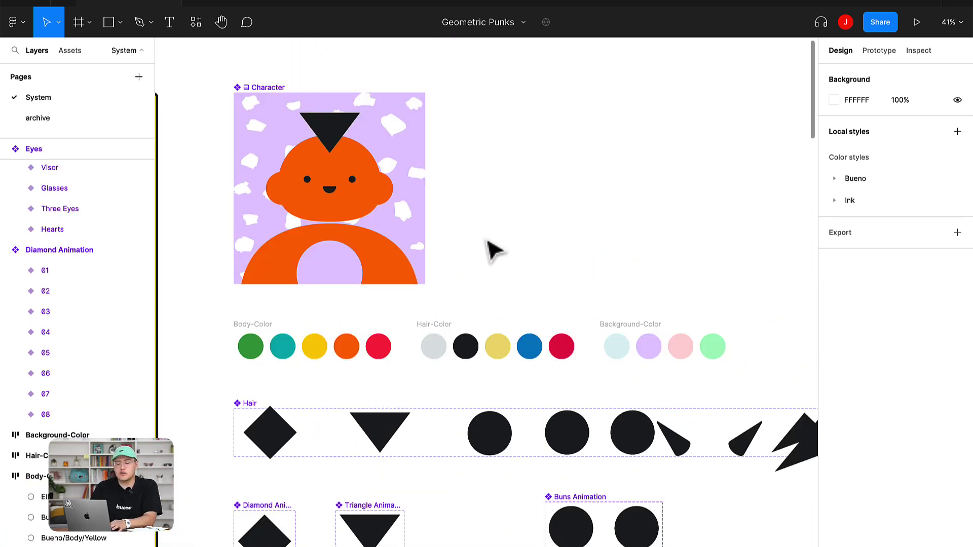
pyautogui.scroll(-1, 496, 274)
pyautogui.hscroll(1, 496, 274)
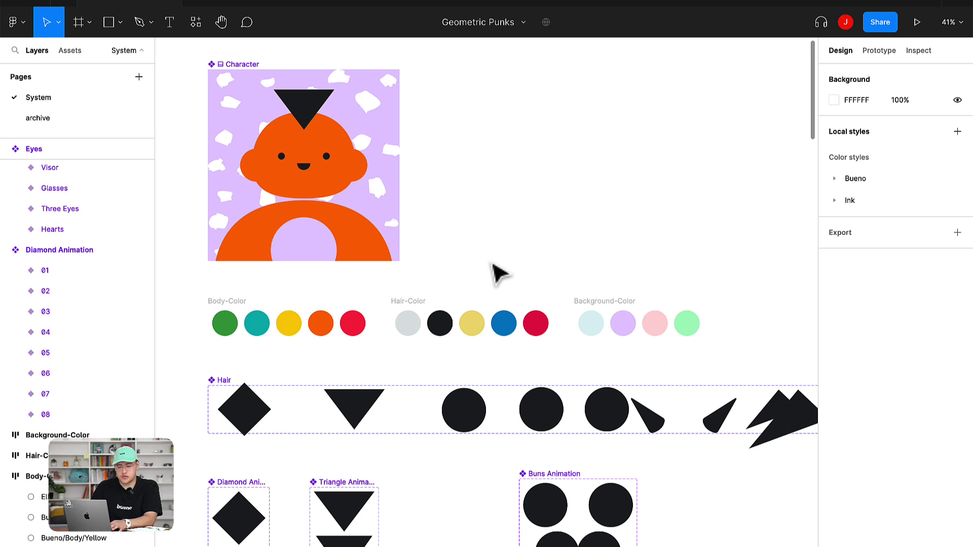
pyautogui.click(244, 308)
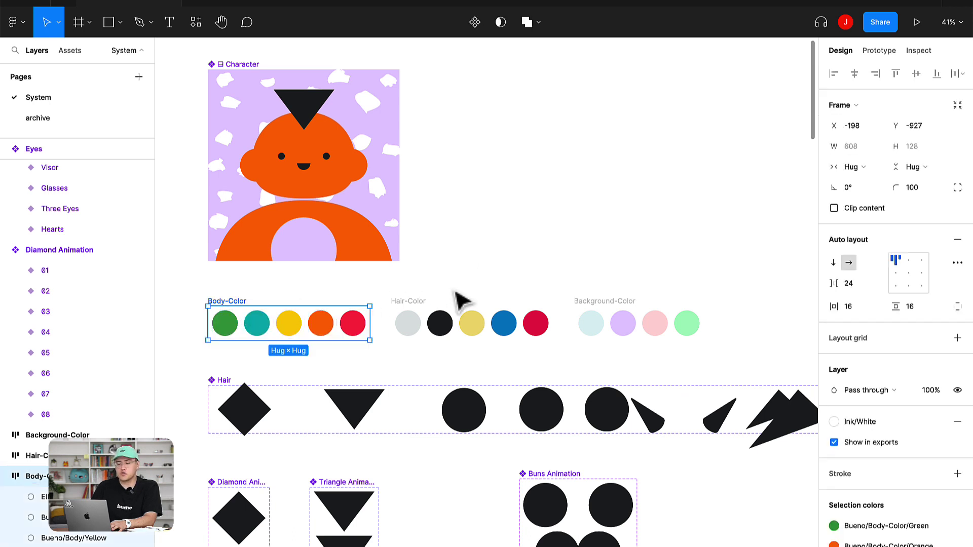
pyautogui.click(409, 302)
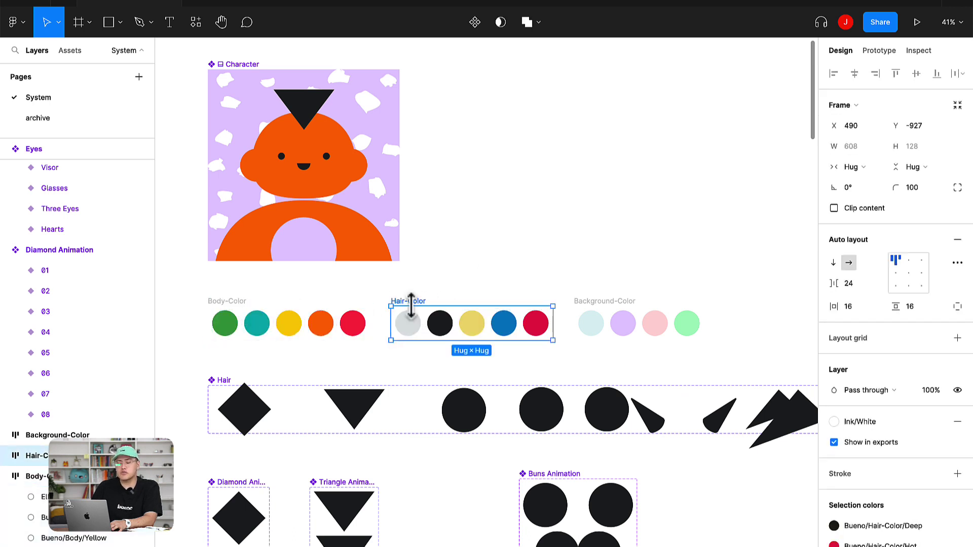
pyautogui.click(588, 310)
pyautogui.click(577, 249)
# - Add the text "Bueno/Body/Green" above the five body colour circles to illustrate the style naming pattern
pyautogui.scroll(-3, 573, 238)
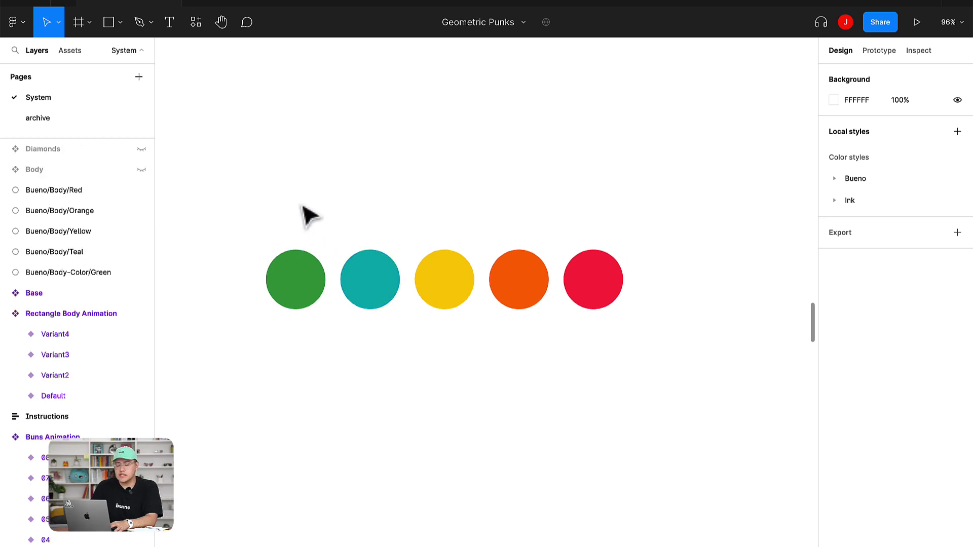
pyautogui.press('t')
pyautogui.click(253, 238)
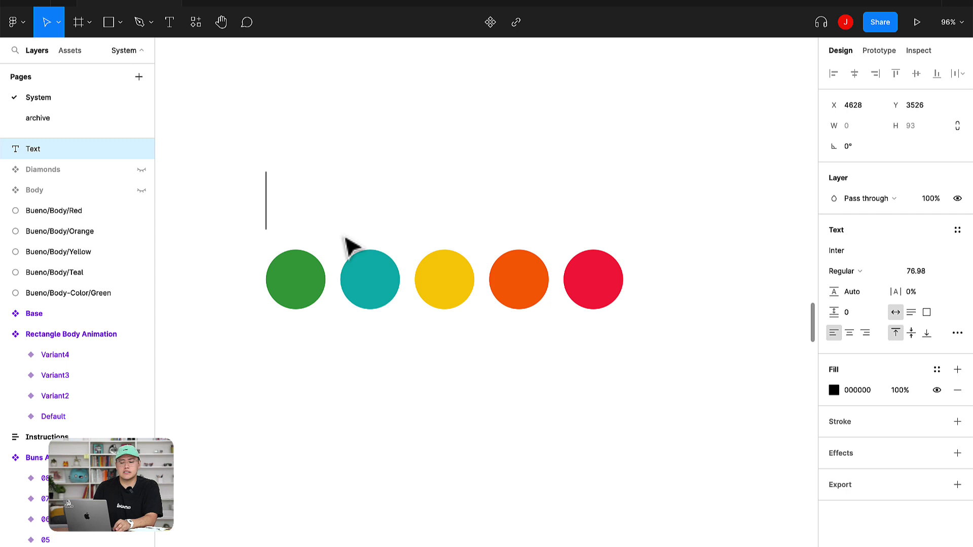
pyautogui.write('Bueno')
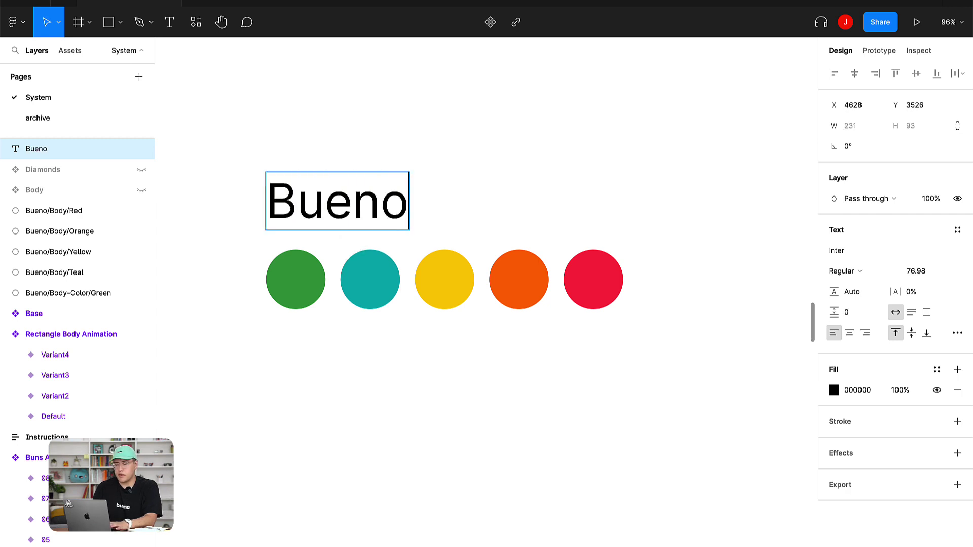
pyautogui.write('/')
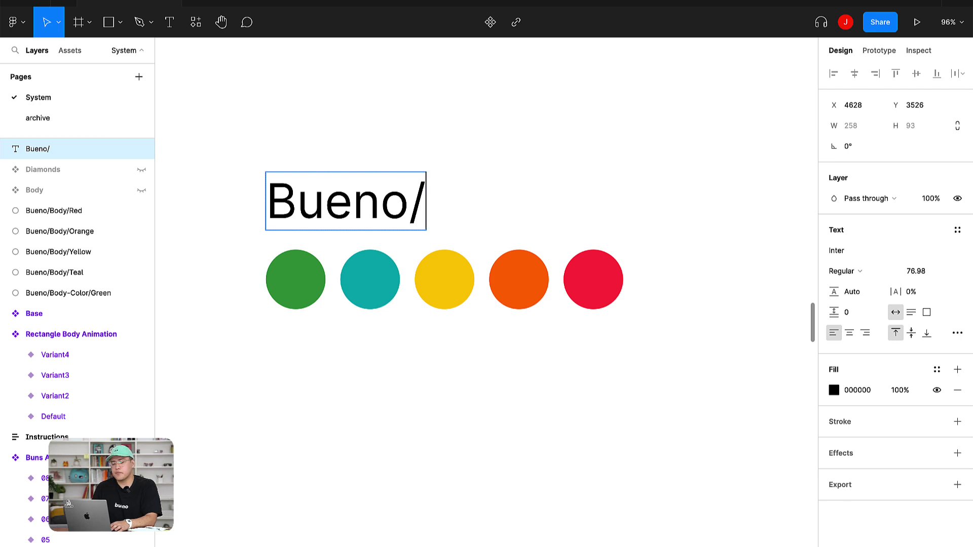
pyautogui.write('Body')
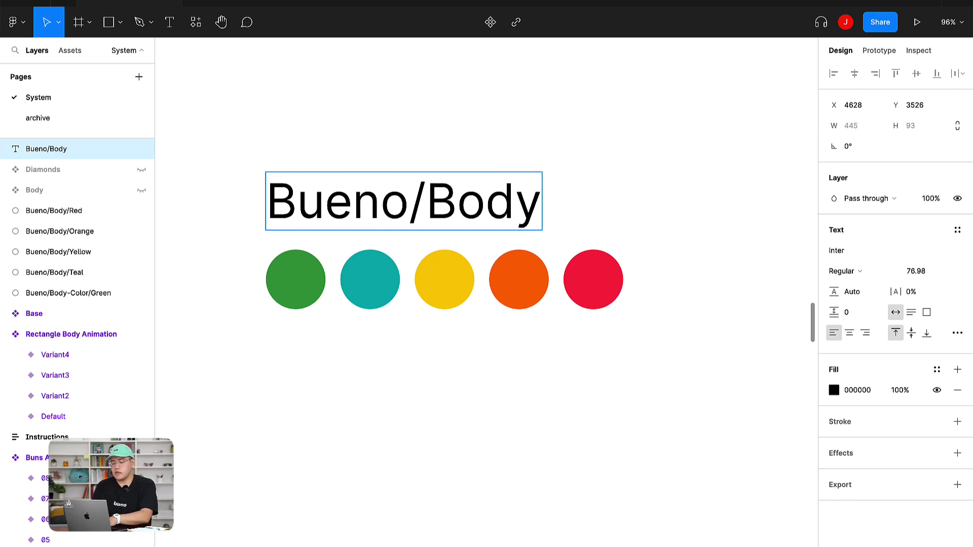
pyautogui.write('/')
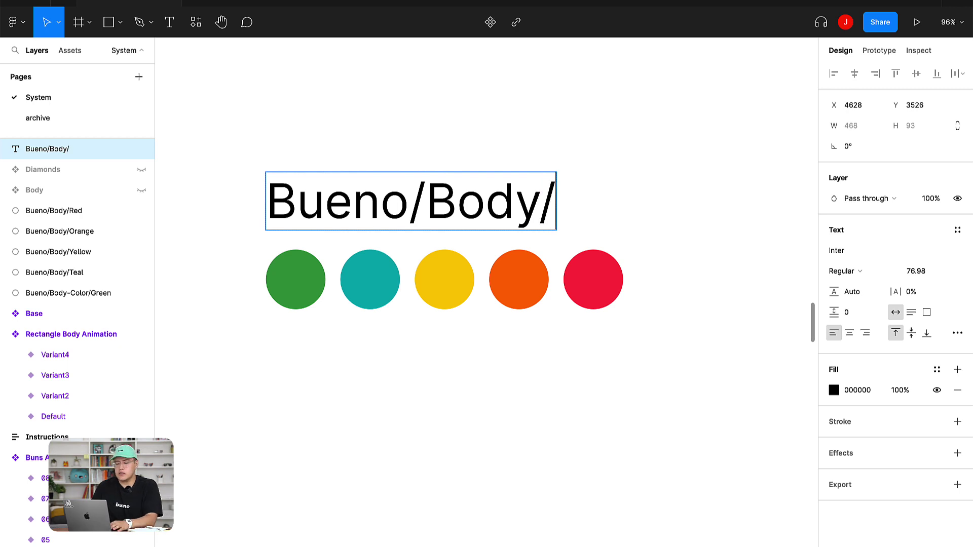
pyautogui.write('Green')
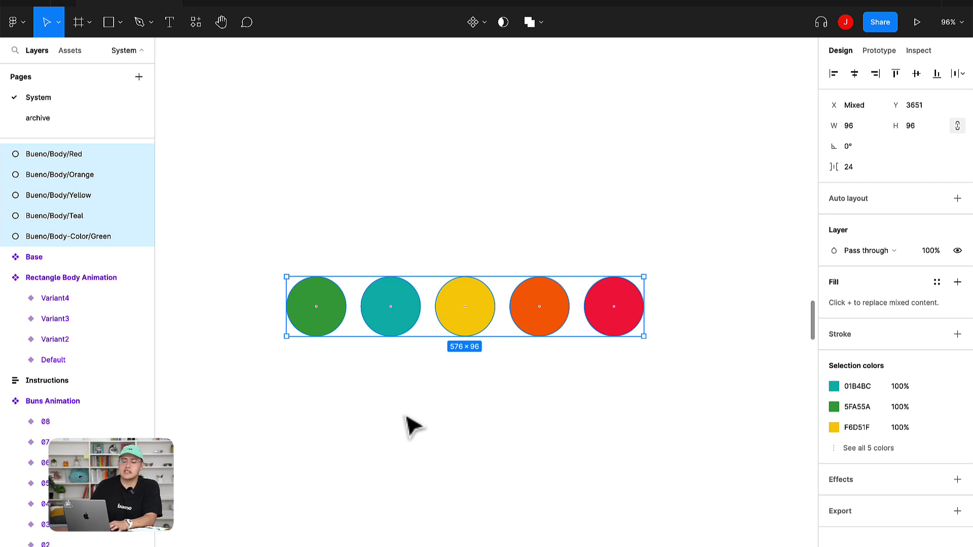
# - Create a color style from the green circle's fill, reusing the circle's layer name Bueno/Body-Color/Green as the style name
pyautogui.press('Escape')
pyautogui.click(313, 326)
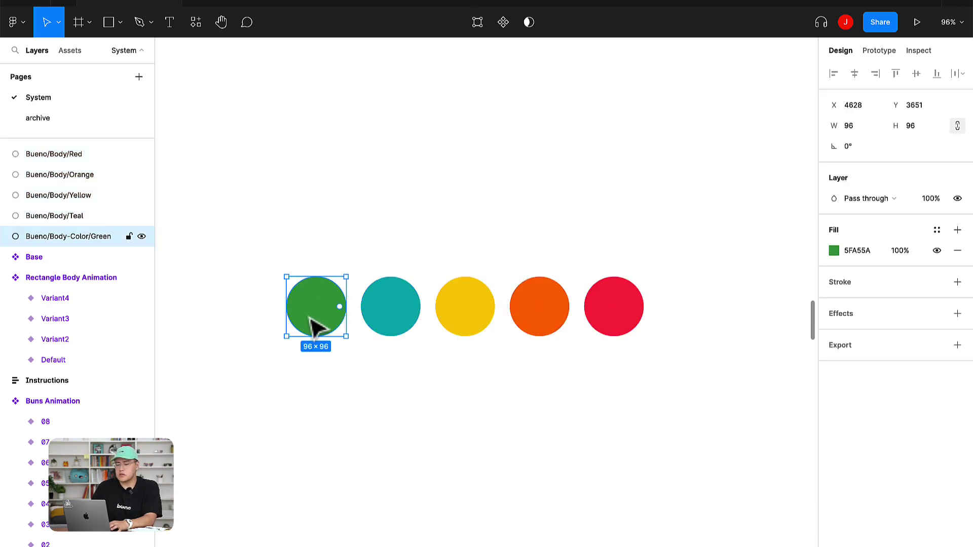
pyautogui.click(942, 230)
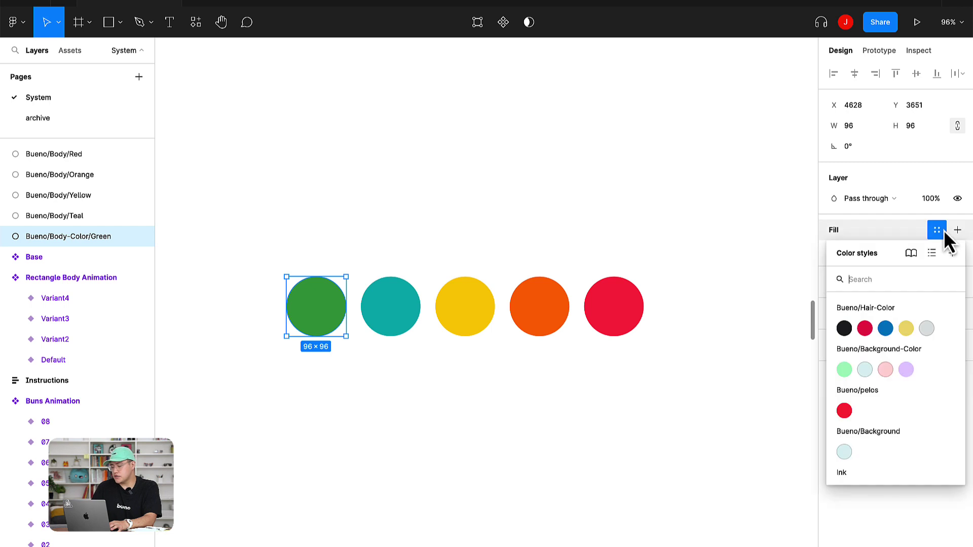
pyautogui.click(951, 255)
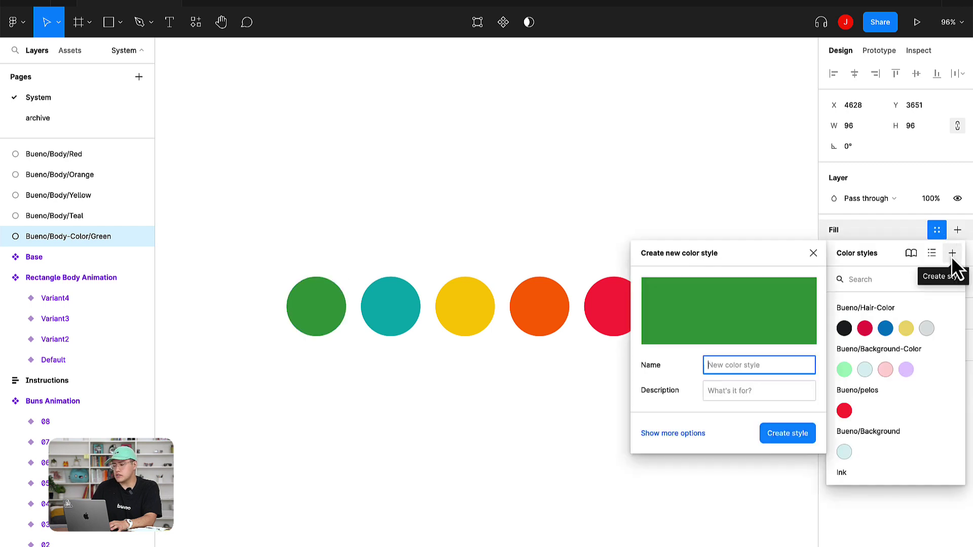
pyautogui.doubleClick(68, 232)
pyautogui.press('super+c')
pyautogui.click(738, 365)
pyautogui.press('super+v')
pyautogui.click(786, 434)
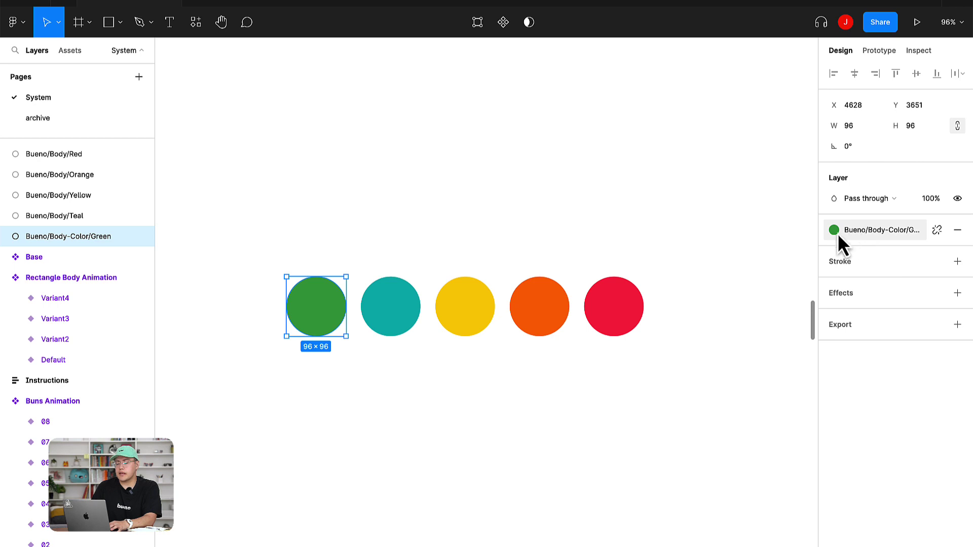
pyautogui.click(308, 264)
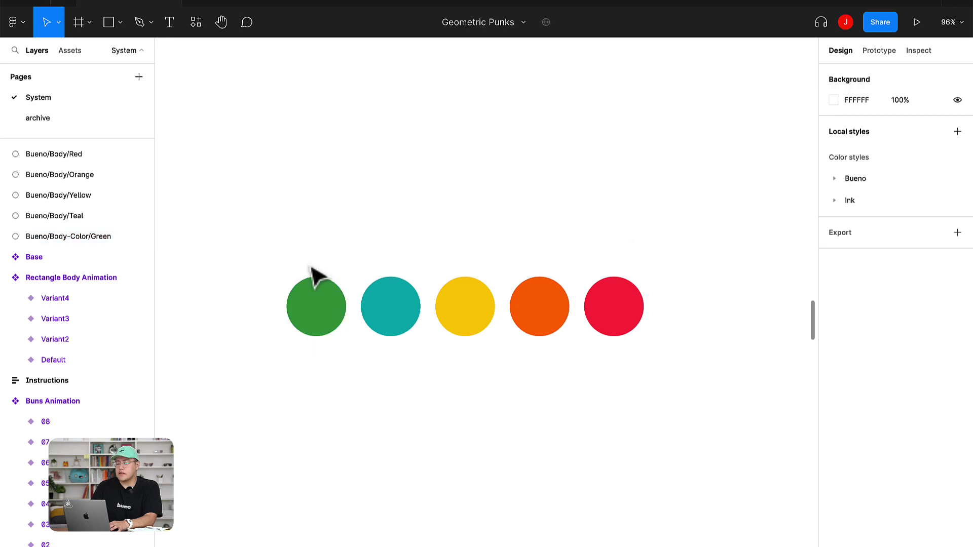
# - Examine the five body colour circles' selection colors and the subgroups in the Bueno color style group
pyautogui.moveTo(269, 252); pyautogui.dragTo(459, 279)
pyautogui.moveTo(758, 391); pyautogui.dragTo(764, 397)
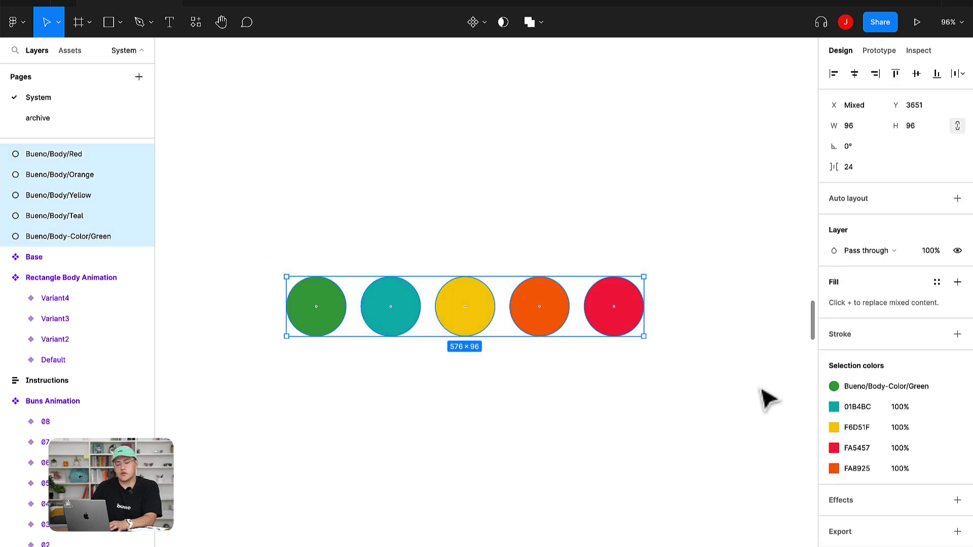
pyautogui.click(353, 258)
pyautogui.scroll(1, 350, 253)
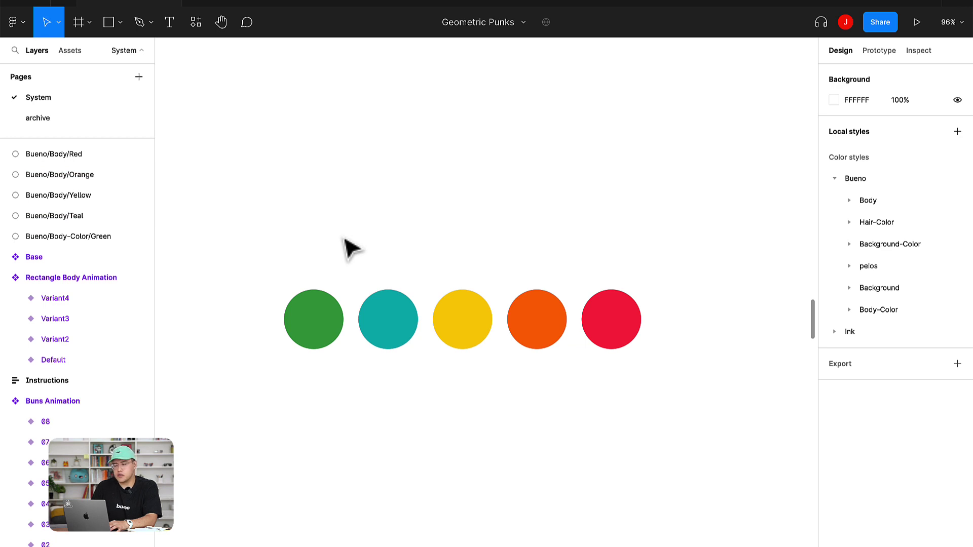
pyautogui.click(862, 177)
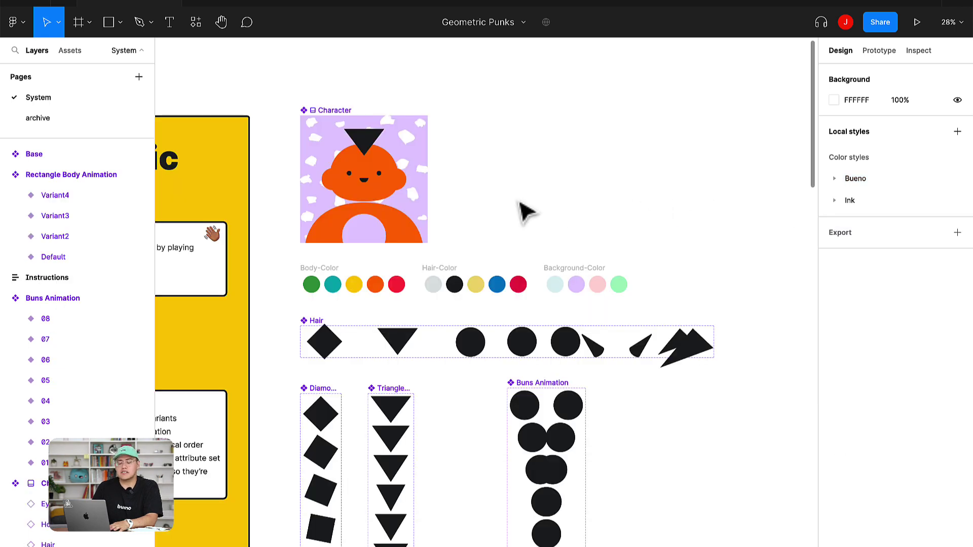
# - Inspect the Character component and compare its hair instance with the Triangle variant of the Hair component set
pyautogui.click(324, 120)
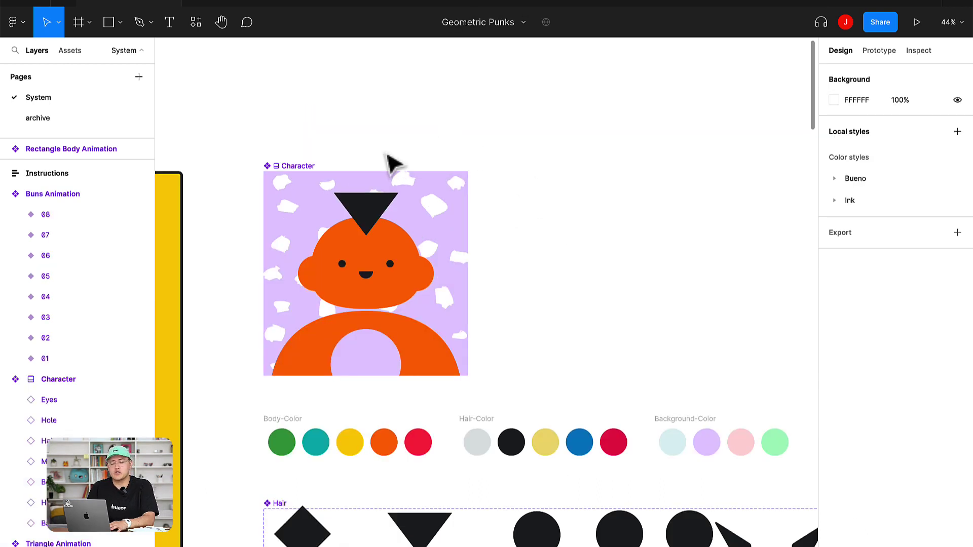
pyautogui.click(311, 166)
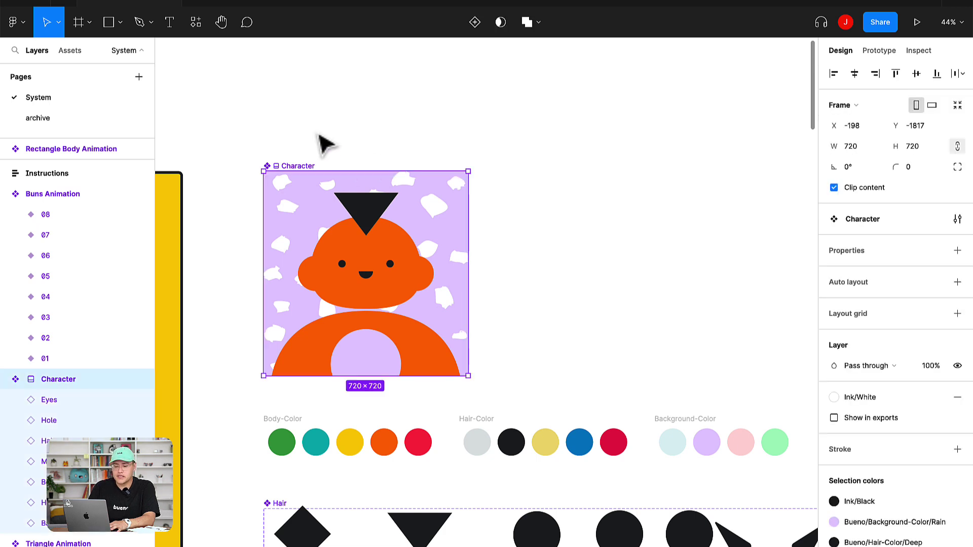
pyautogui.scroll(-3, 519, 248)
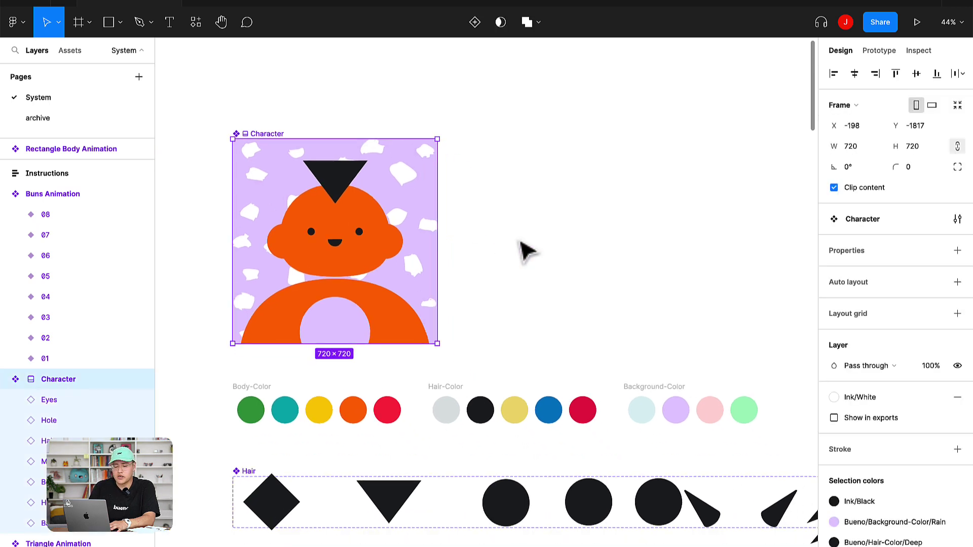
pyautogui.scroll(-2, 522, 248)
pyautogui.hscroll(-1, 522, 249)
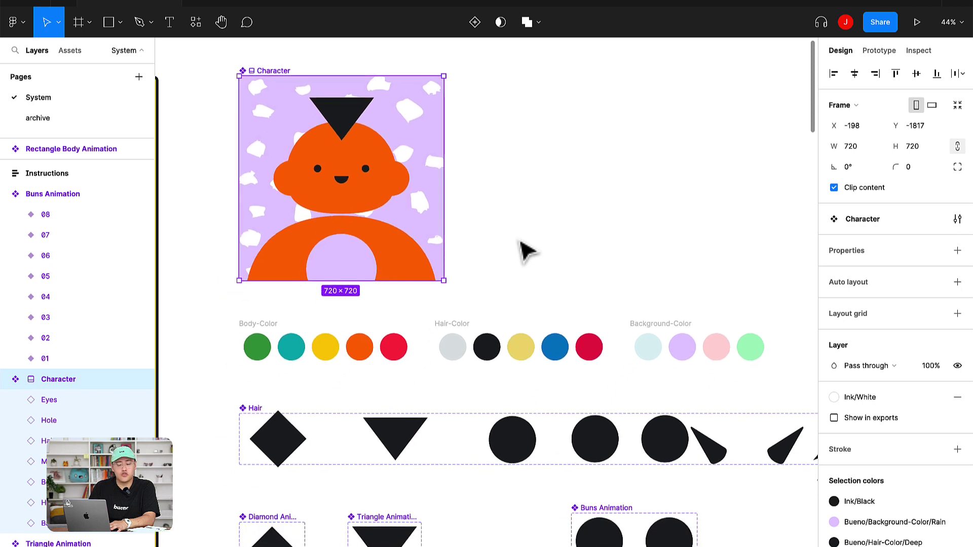
pyautogui.click(337, 124)
pyautogui.scroll(-5, 362, 387)
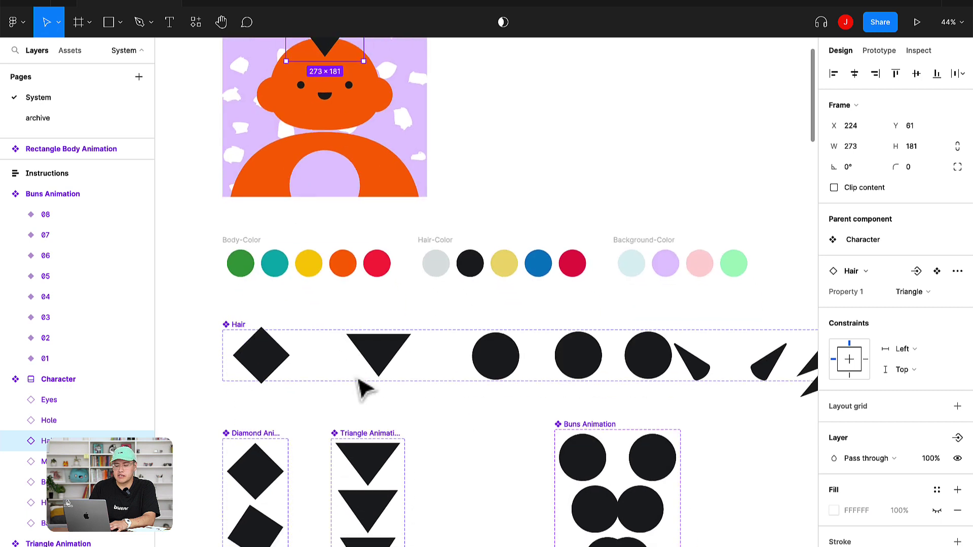
pyautogui.click(378, 334)
pyautogui.scroll(6, 379, 338)
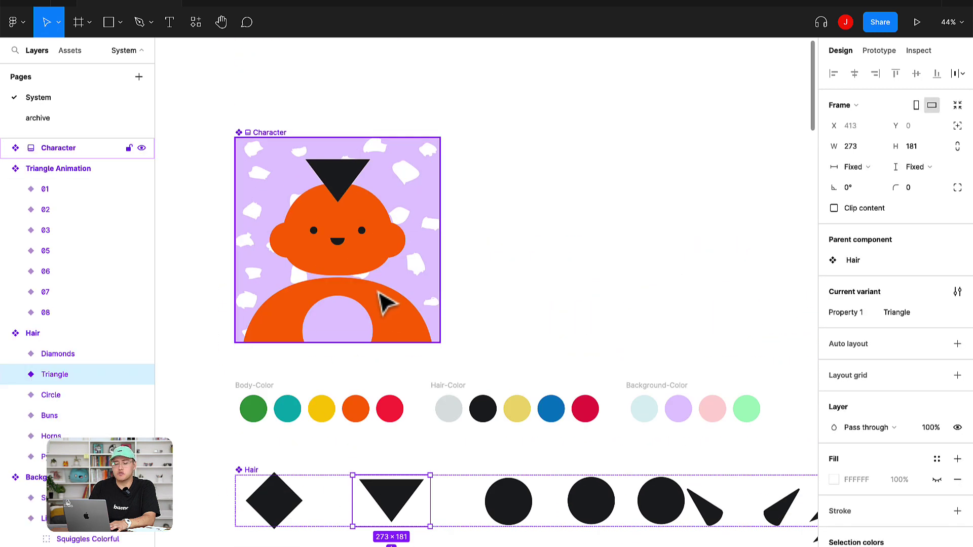
# - Inspect the Character component's body instance, the Mouth, Heads and Body component sets, and the whole Character component
pyautogui.click(380, 304)
pyautogui.scroll(-4, 385, 306)
pyautogui.scroll(-10, 383, 310)
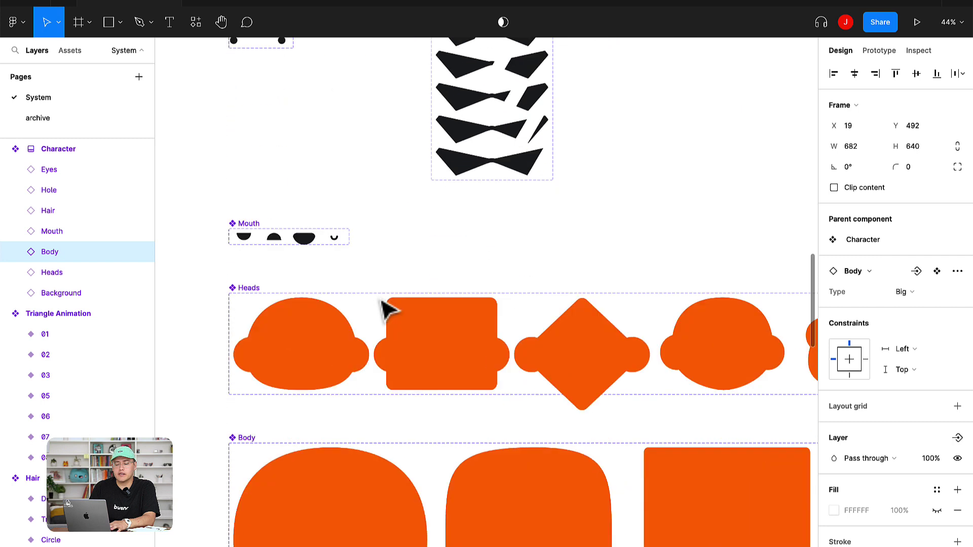
pyautogui.scroll(10, 375, 299)
pyautogui.click(434, 276)
pyautogui.scroll(3, 430, 275)
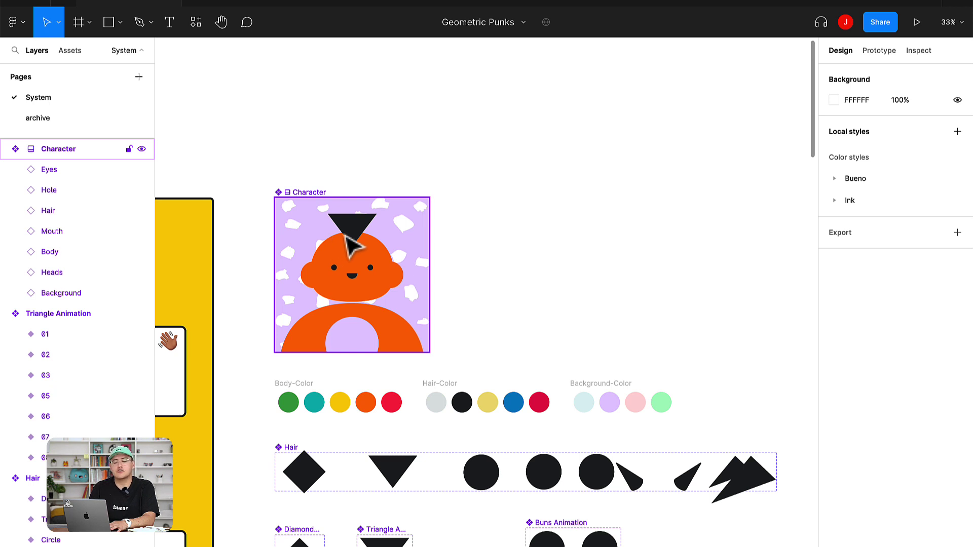
pyautogui.click(338, 182)
pyautogui.scroll(5, 311, 163)
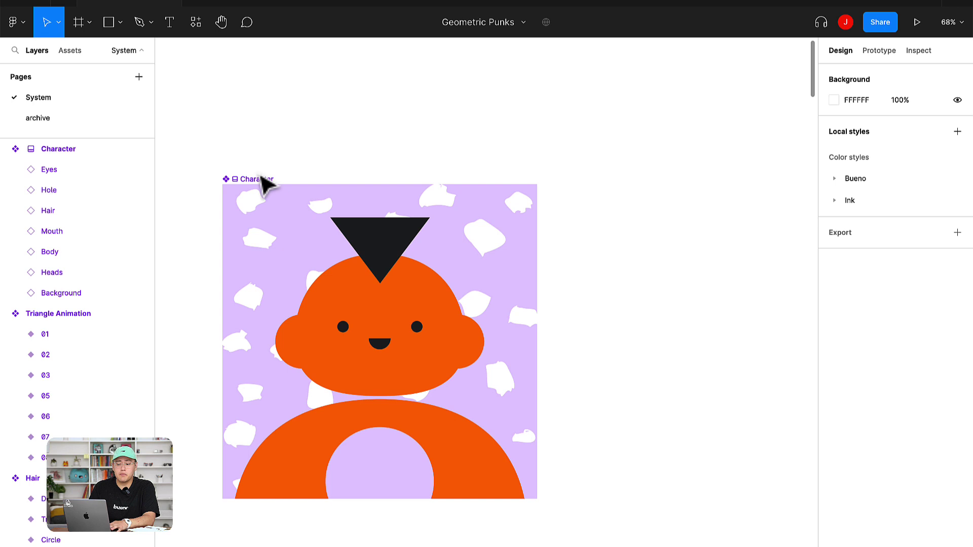
pyautogui.click(256, 179)
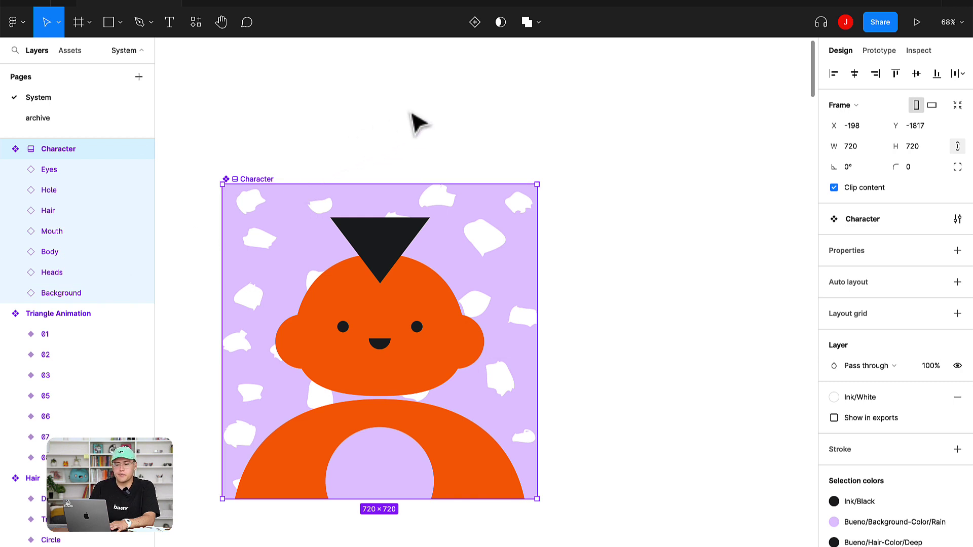
pyautogui.click(423, 109)
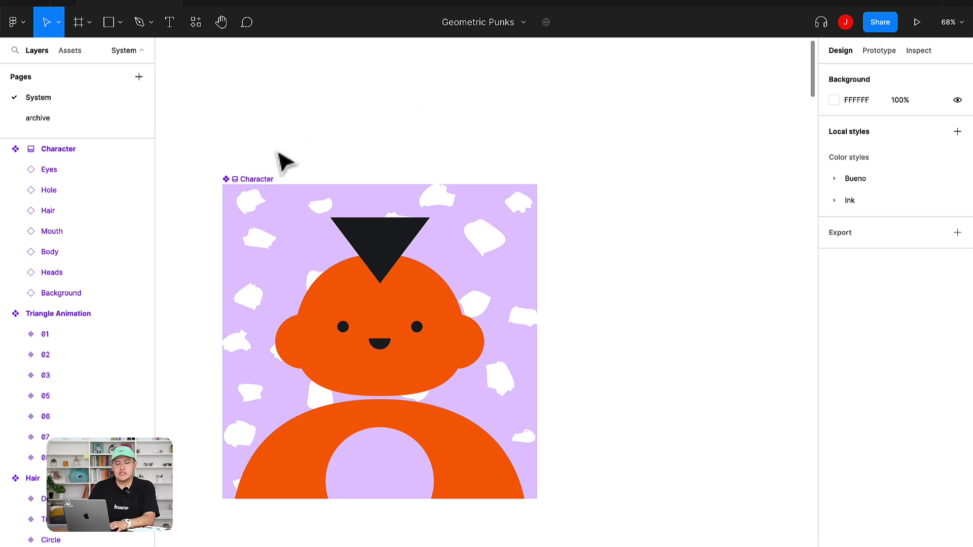
# - Import the development plugin from manifest.json in the bueno-figma-exporter folder
pyautogui.click(345, 14)
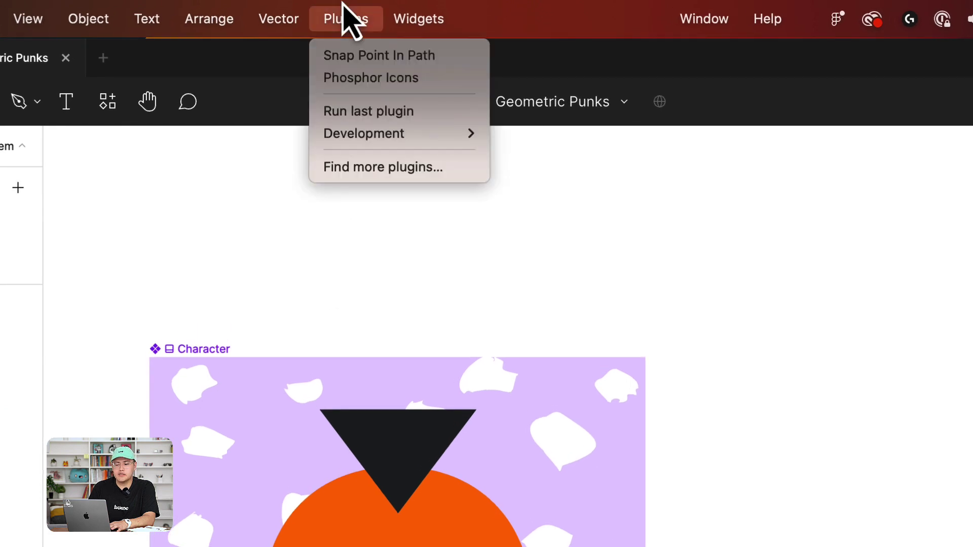
pyautogui.moveTo(427, 135)
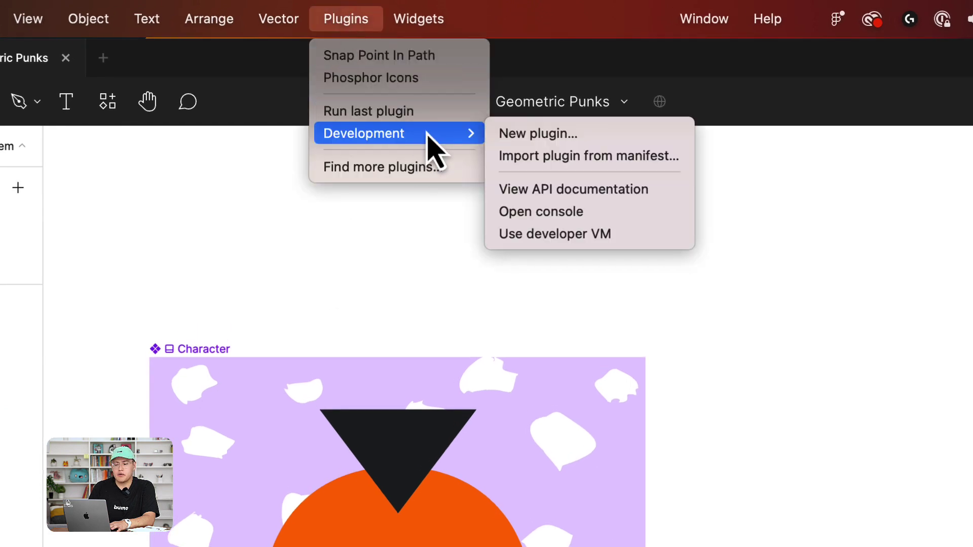
pyautogui.click(648, 161)
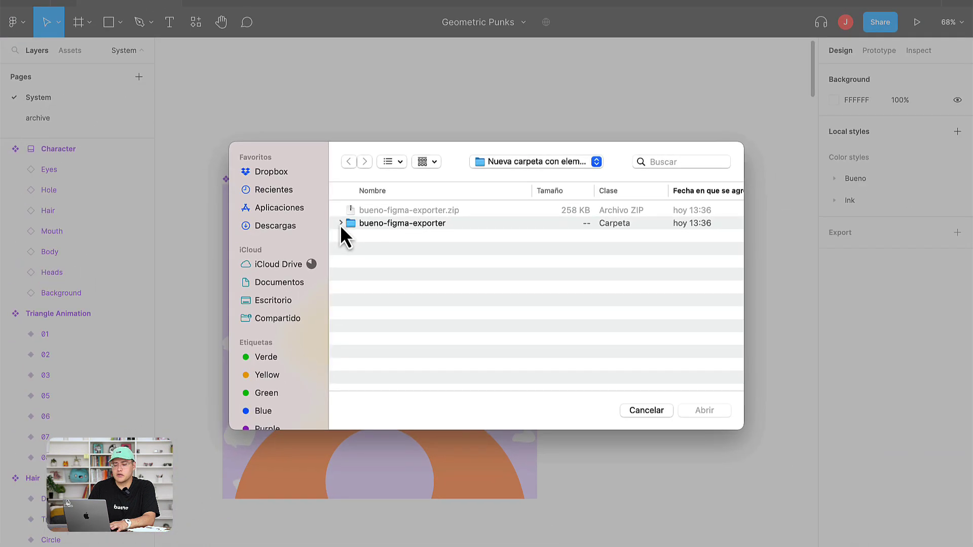
pyautogui.click(341, 223)
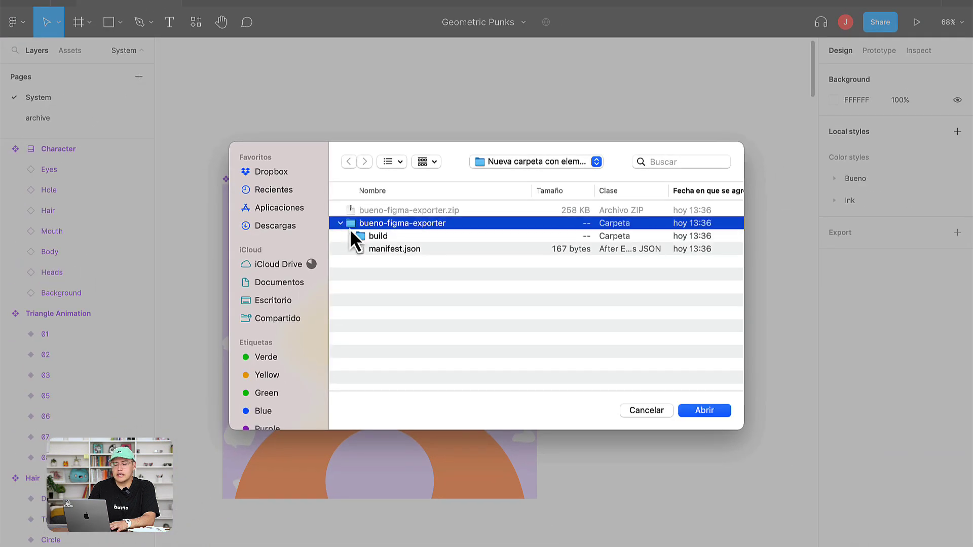
pyautogui.click(412, 249)
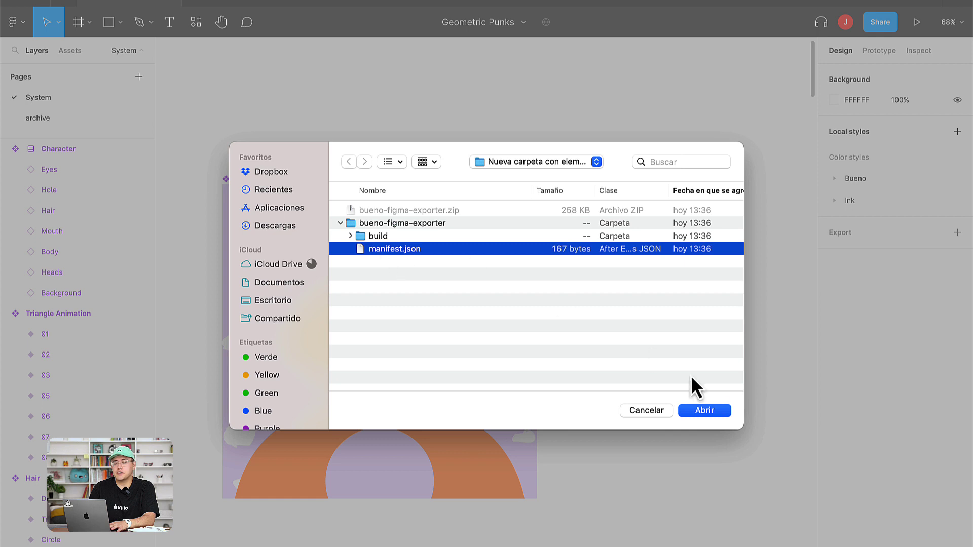
pyautogui.click(706, 410)
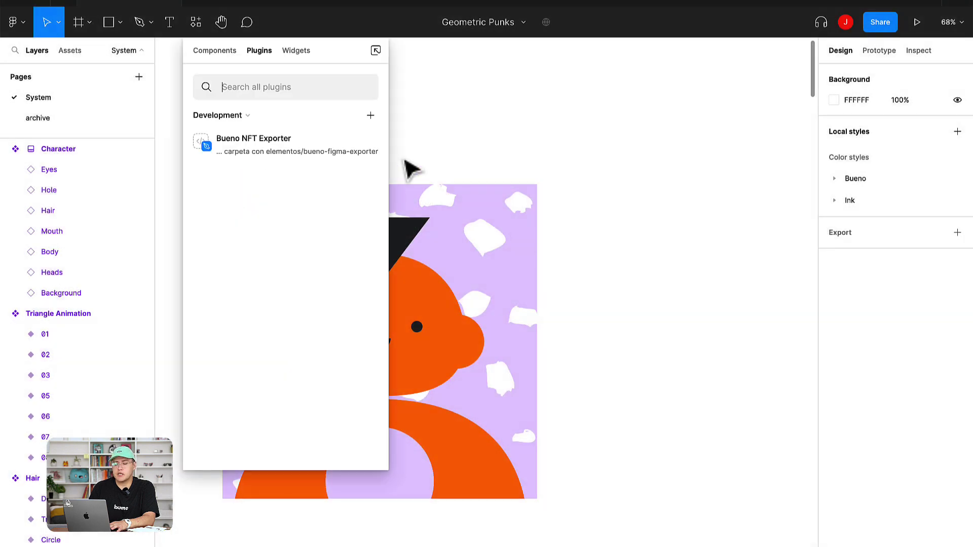
# - Run the Bueno NFT Exporter development plugin and select the Character component as the item to export
pyautogui.moveTo(354, 56); pyautogui.dragTo(750, 91)
pyautogui.click(242, 189)
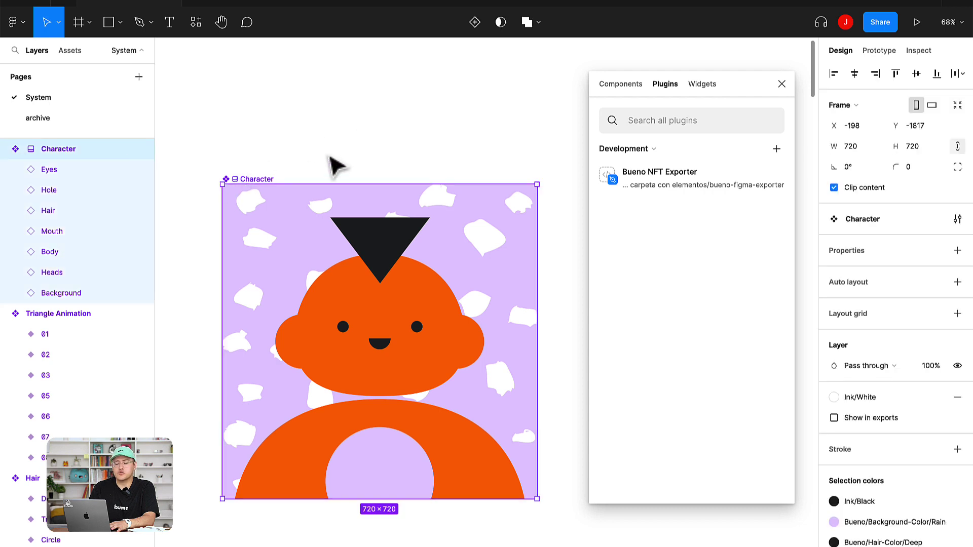
pyautogui.click(258, 188)
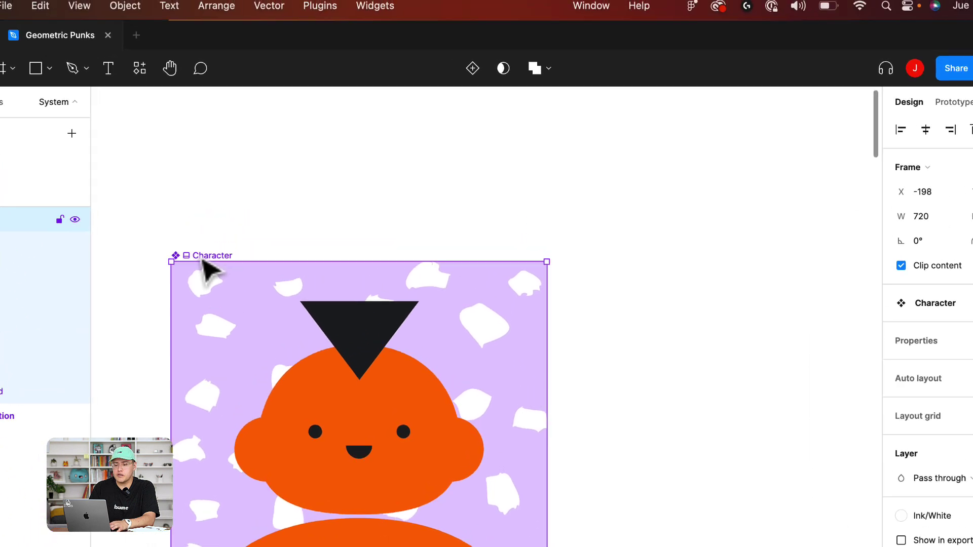
pyautogui.click(320, 6)
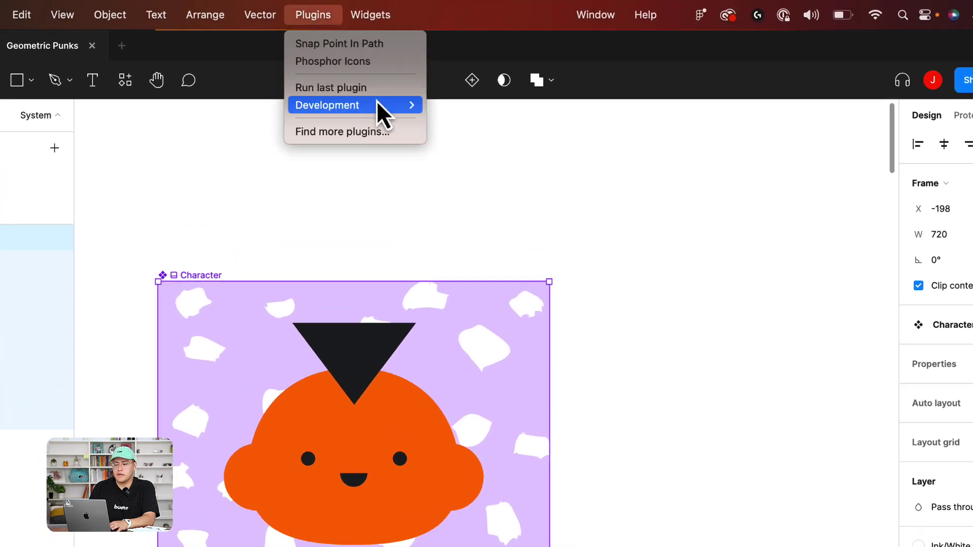
pyautogui.moveTo(382, 94)
pyautogui.click(499, 106)
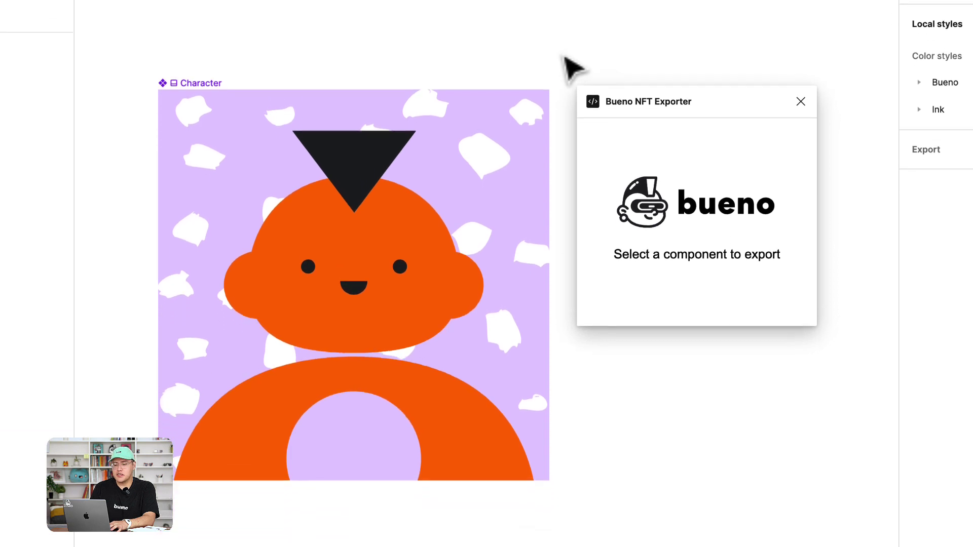
pyautogui.click(184, 156)
pyautogui.click(183, 79)
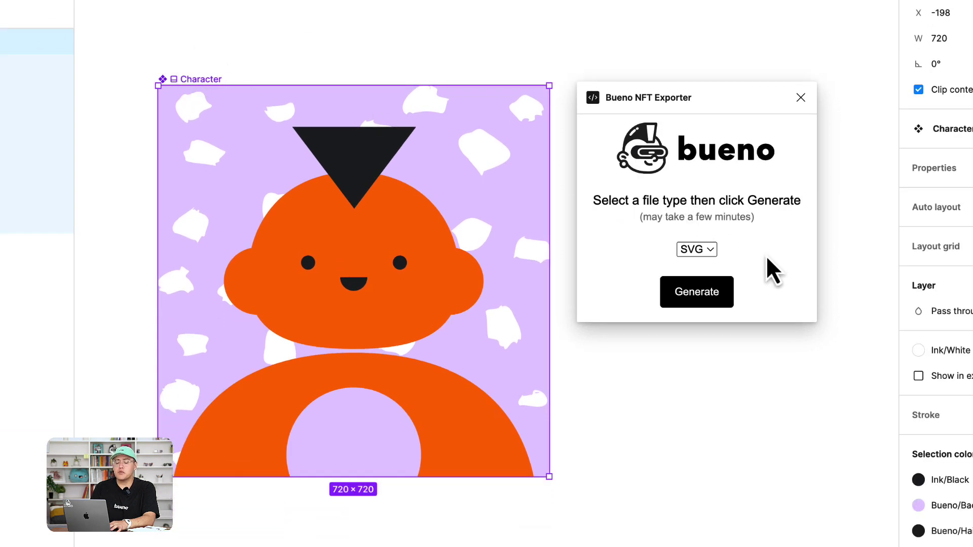
# - Keep SVG as the file type in Bueno NFT Exporter and generate the Character component's export
pyautogui.click(709, 253)
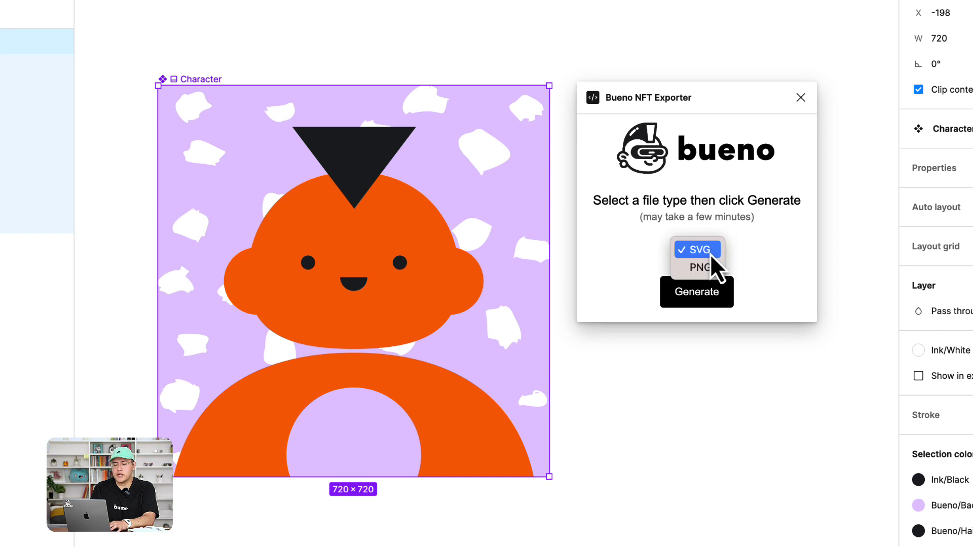
pyautogui.click(770, 248)
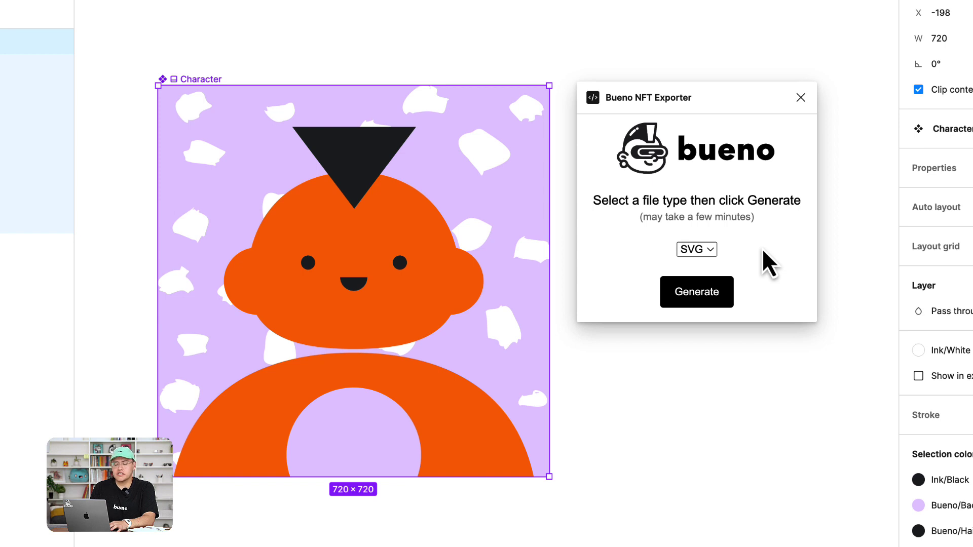
pyautogui.click(716, 306)
pyautogui.click(703, 359)
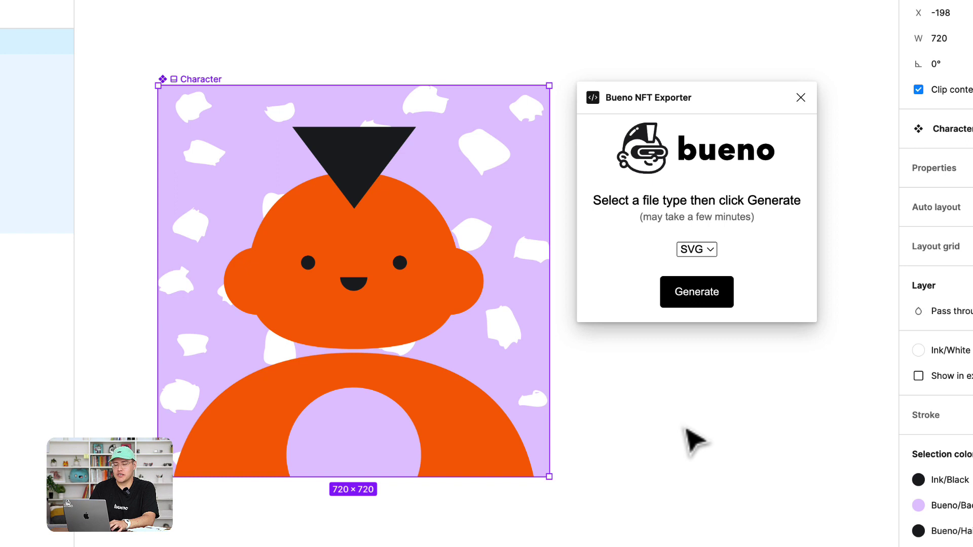
# - Switch to Finder and review all the exported trait folders and bueno.json in the Punks geometricos folder
pyautogui.press('super+Tab')
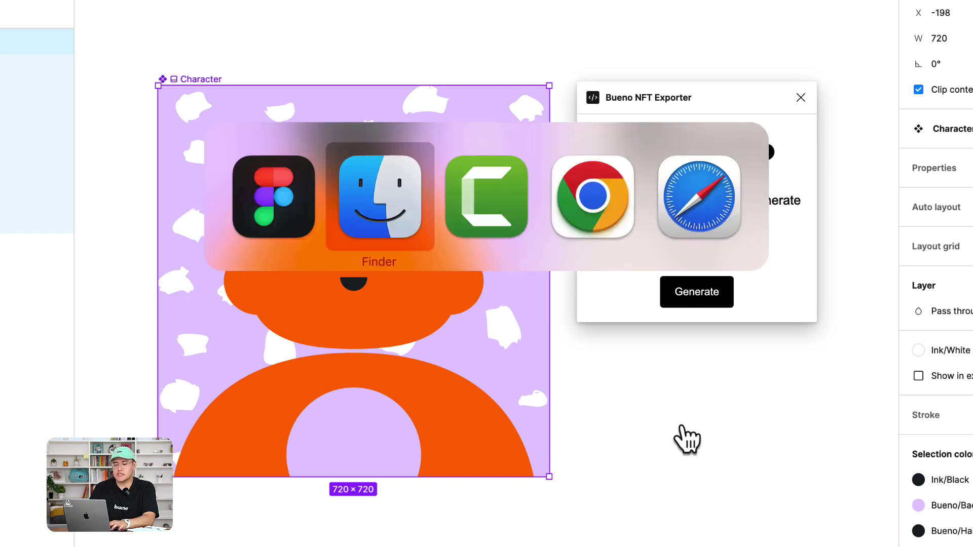
pyautogui.press('super+a')
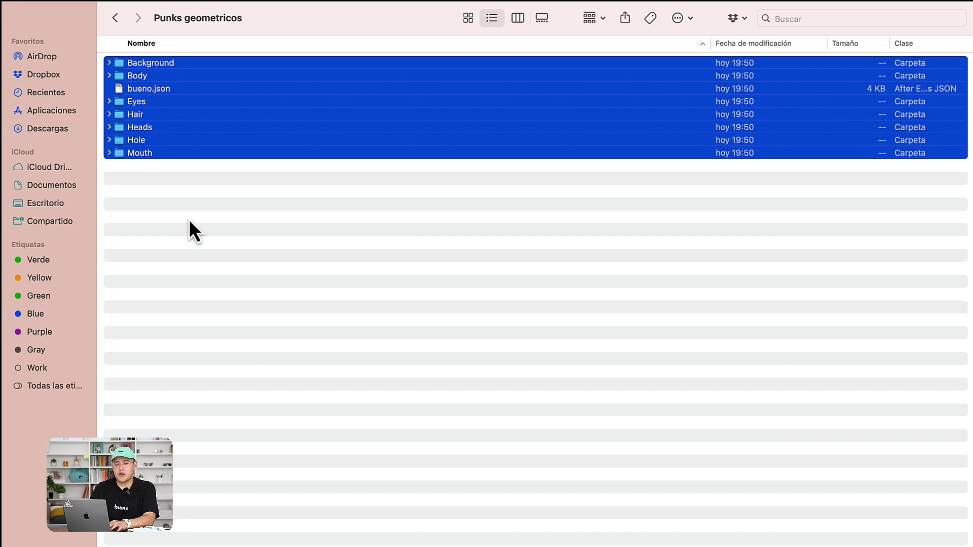
pyautogui.click(241, 207)
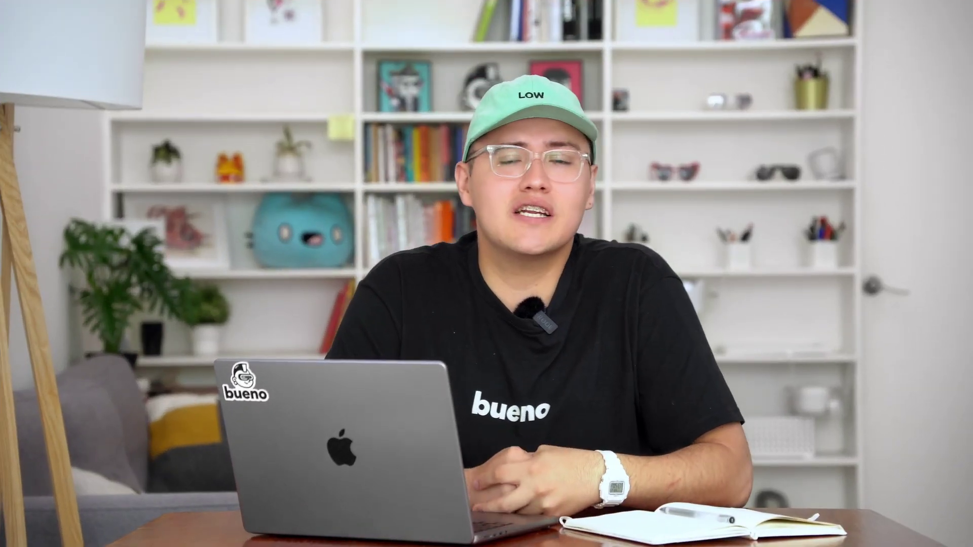